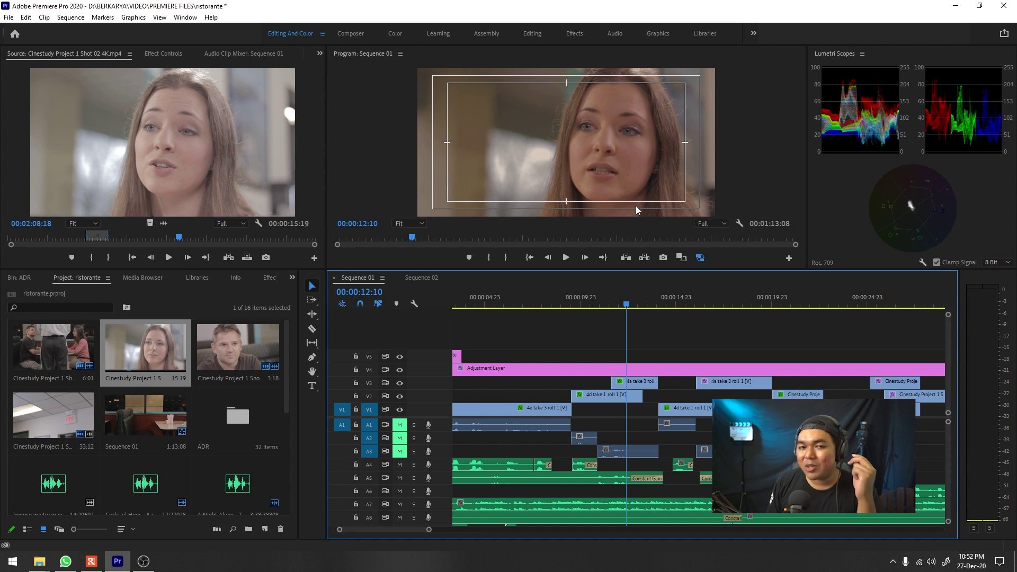
Enlarge the monitor panels above the timeline and park the playhead on the woman's close-up at 00:00:12:08
left_click_drag(596, 306, 624, 307)
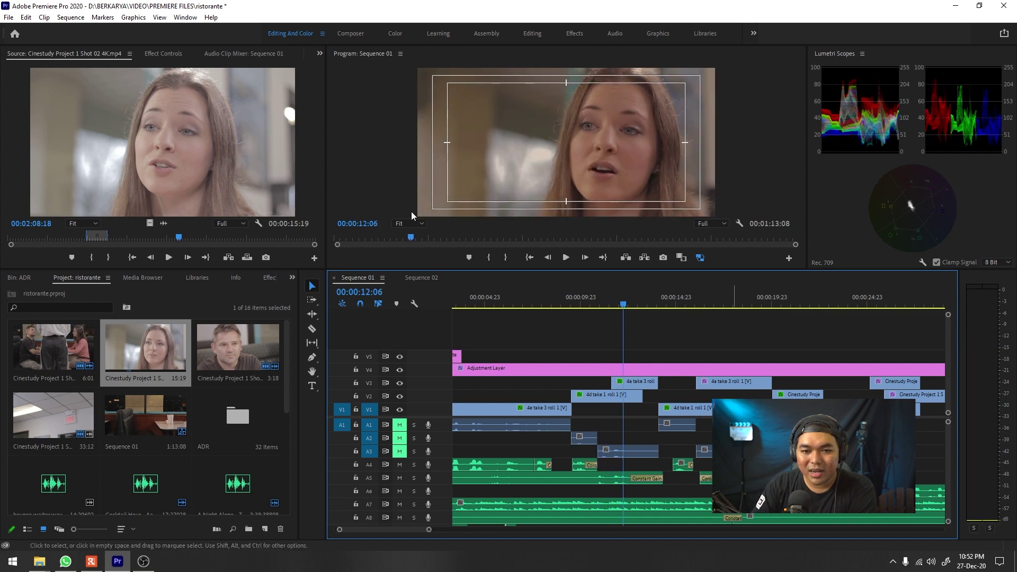
left_click_drag(642, 272, 652, 338)
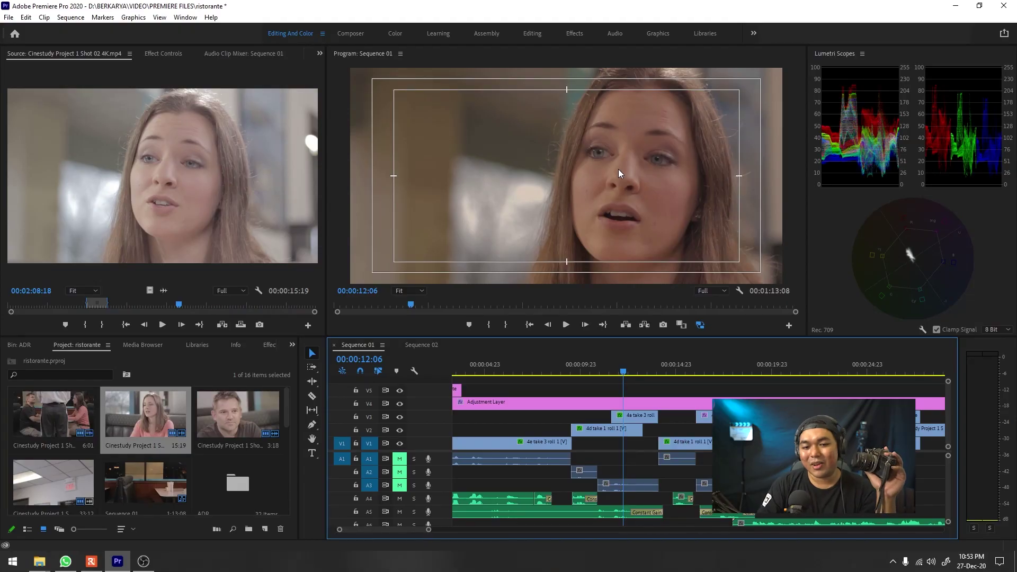
left_click(625, 364)
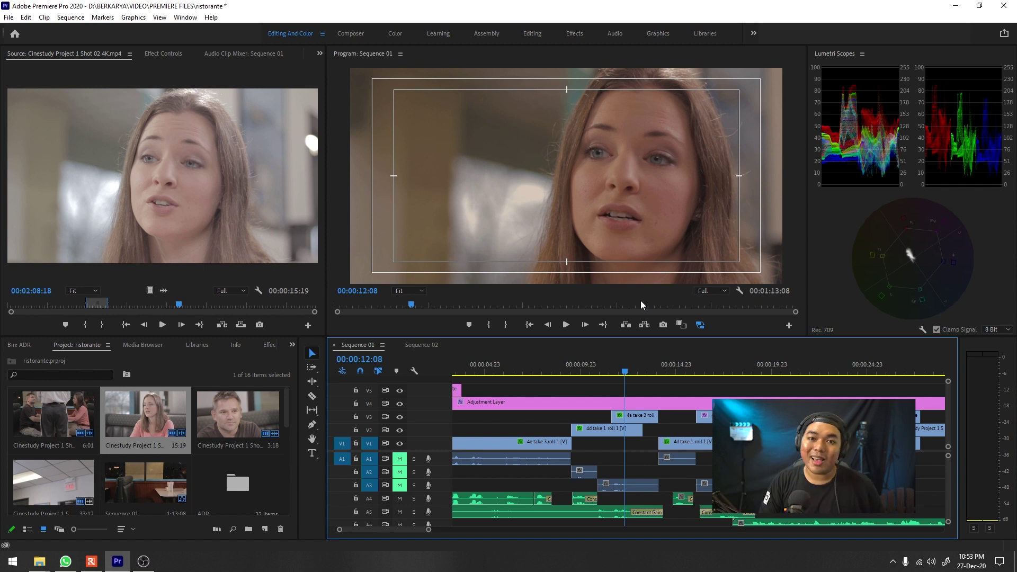
Play back the man's and woman's close-ups in Sequence 01 from about 00:00:09:14 to 00:00:14:11
left_click_drag(617, 375, 602, 374)
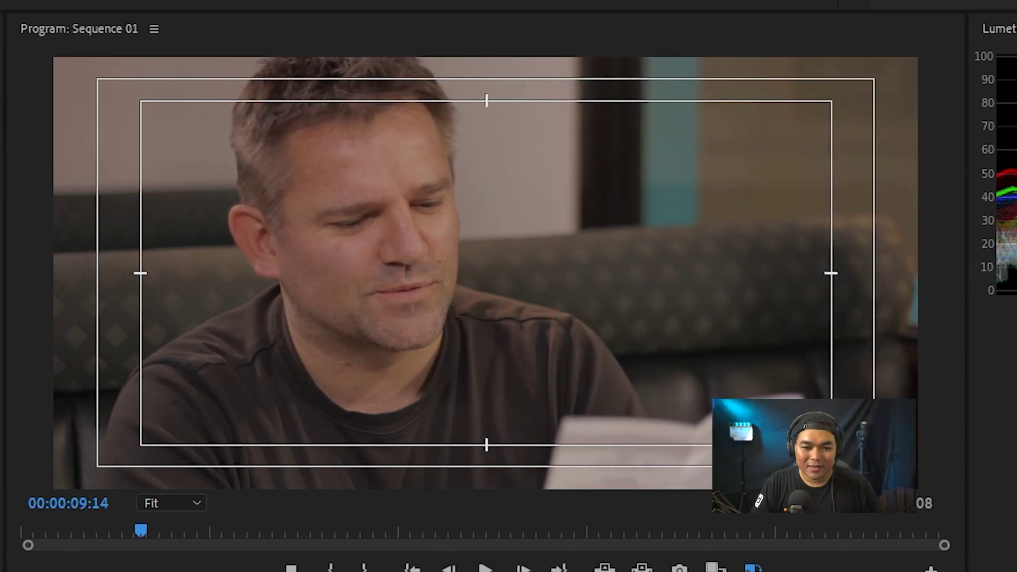
key("Left")
key("shift+Right")
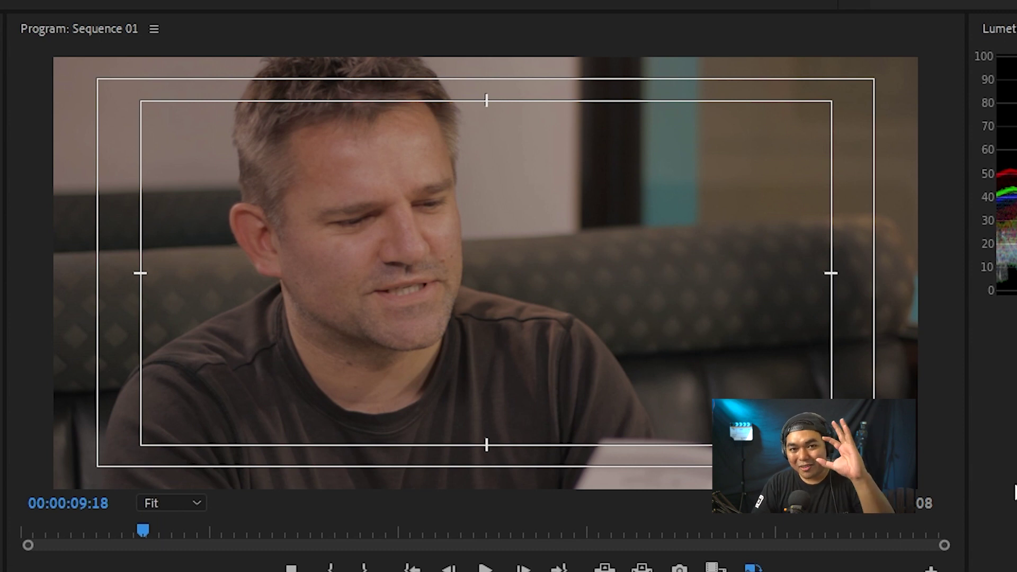
key("space")
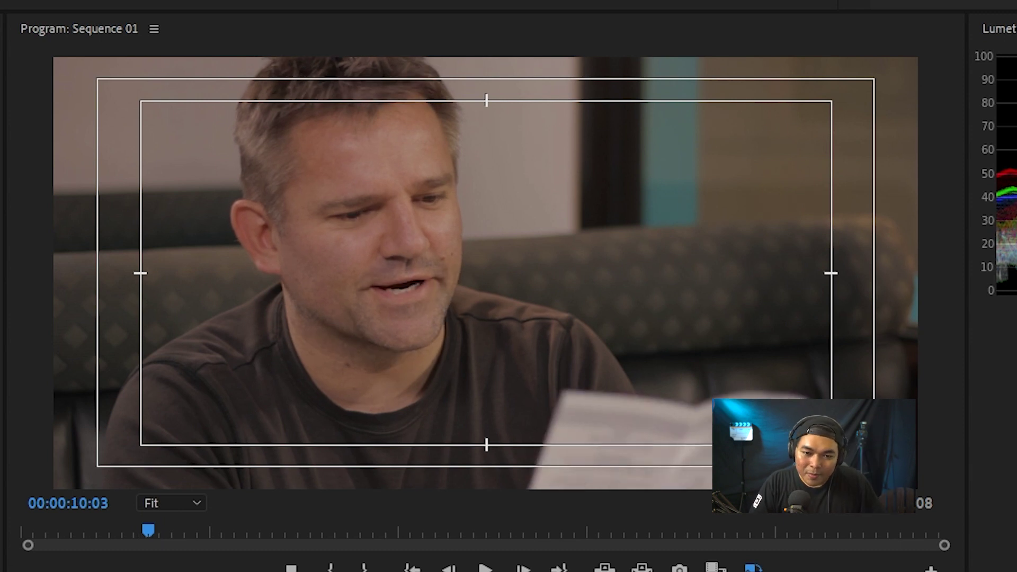
key("space")
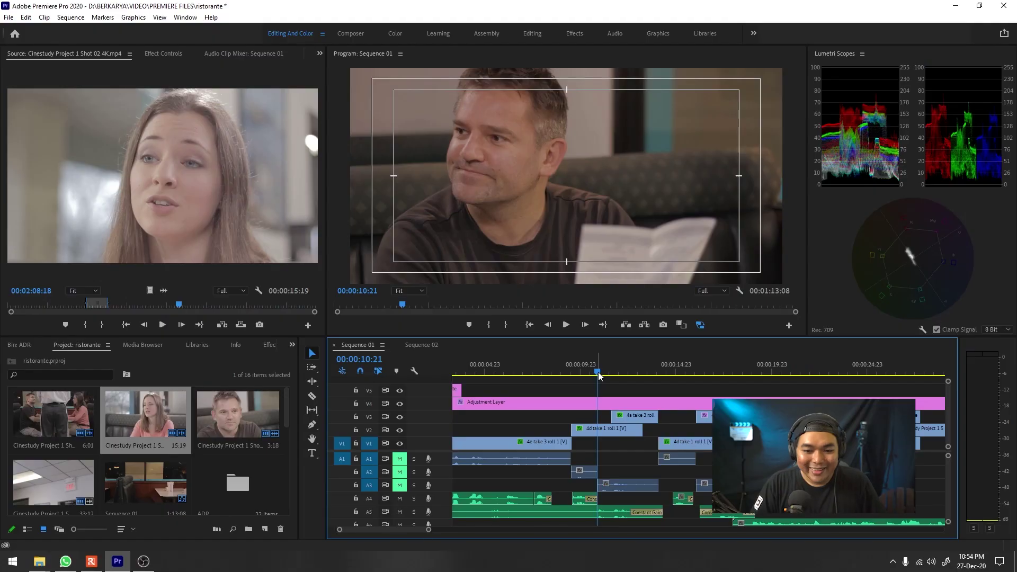
key("space")
key("space")
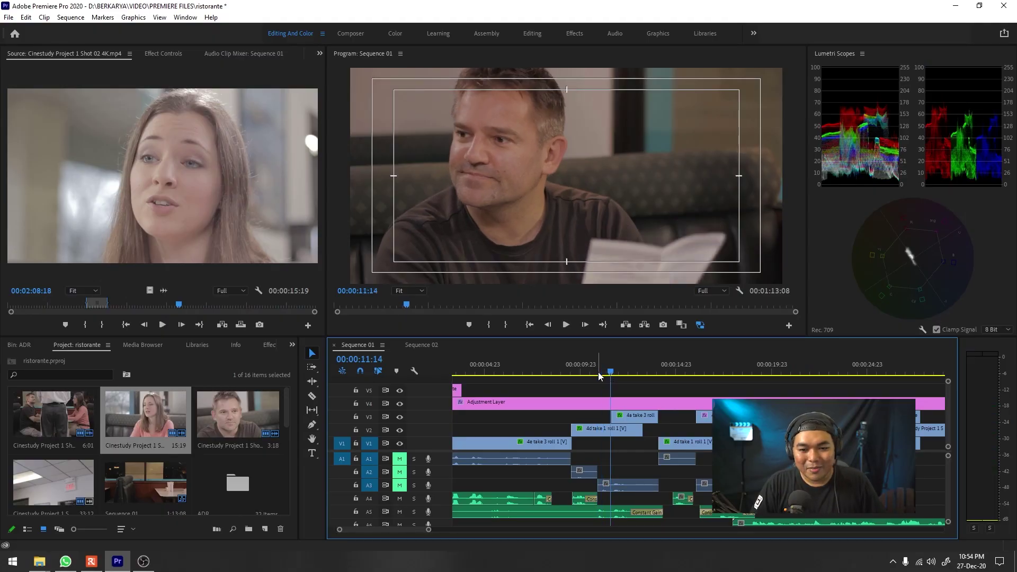
key("space")
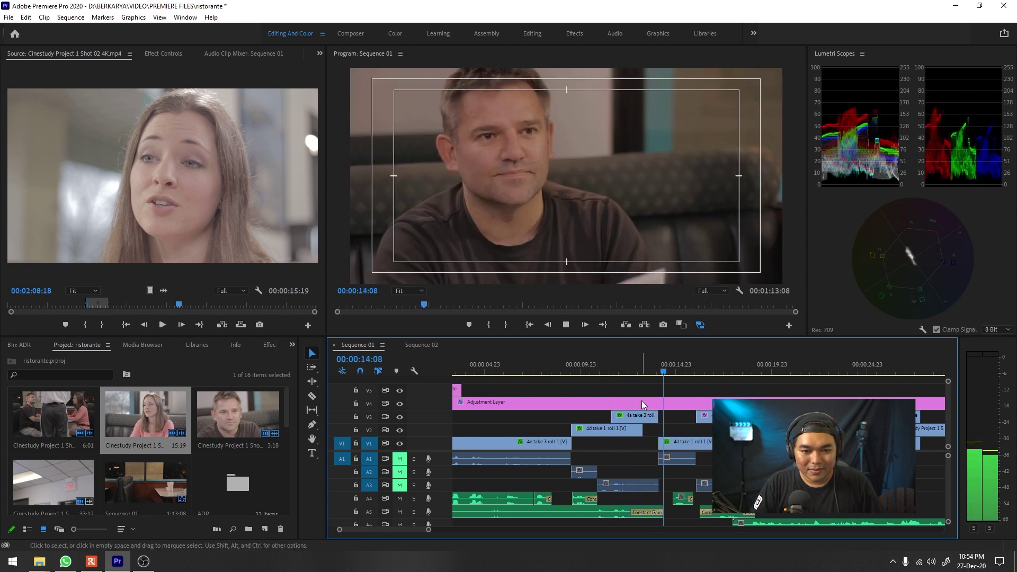
key("space")
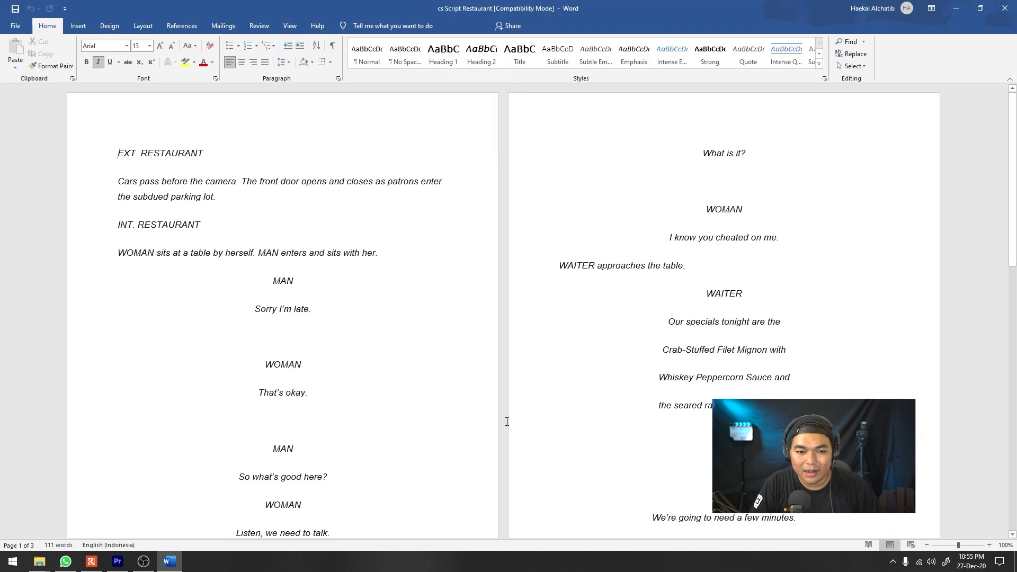
Read the opening scene of the restaurant script, focusing on the EXT. RESTAURANT description
left_click(716, 79)
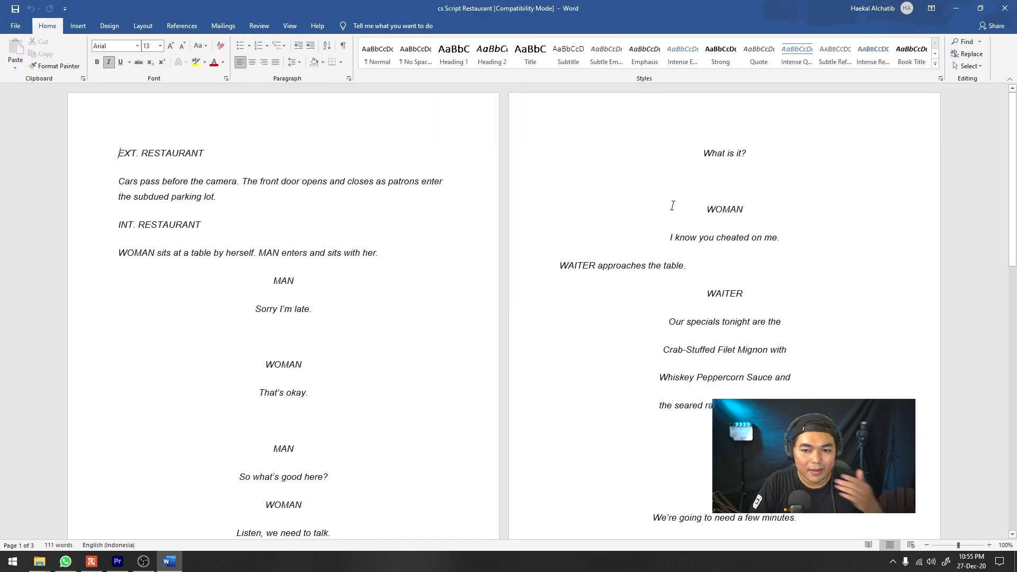
scroll(412, 238, "down", 3)
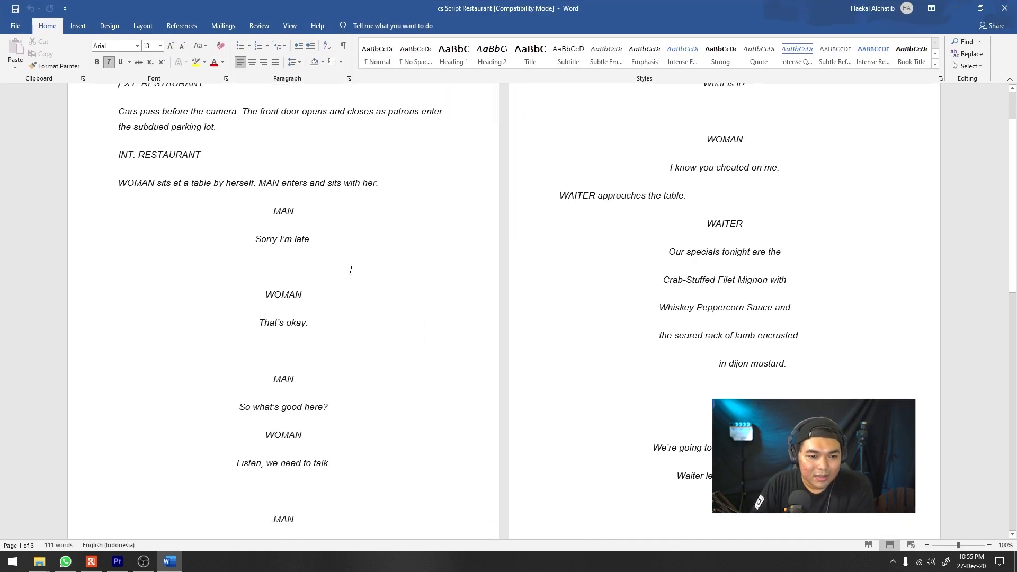
left_click_drag(203, 108, 236, 107)
left_click(261, 113)
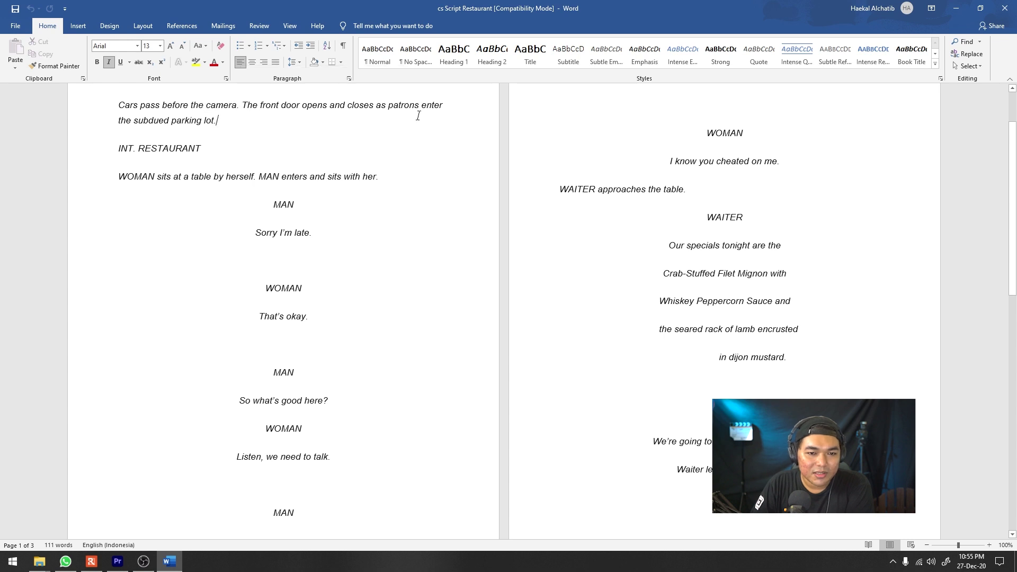
left_click(219, 122)
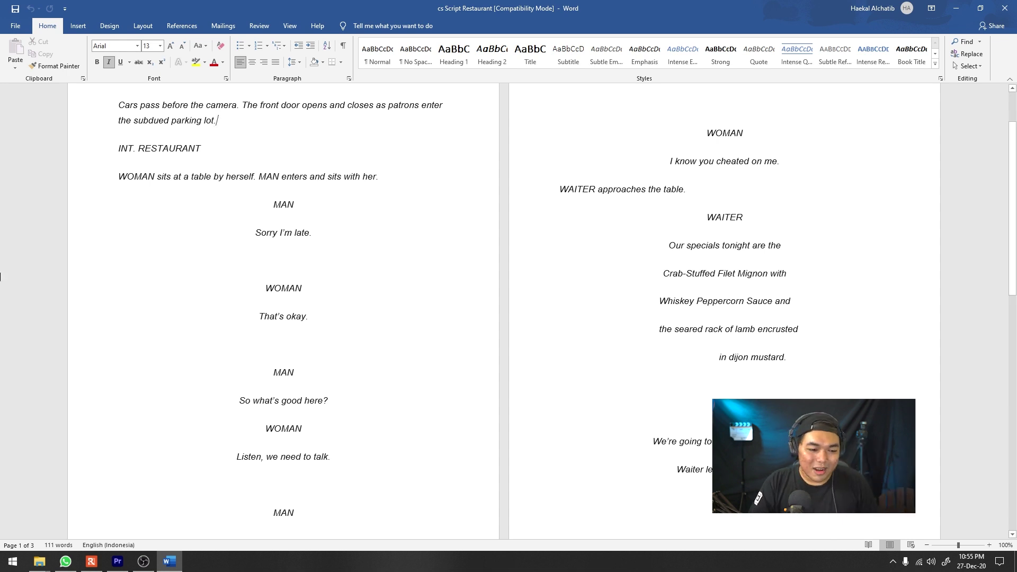
Switch to Premiere Pro and scrub through the opening table shot of Sequence 01 from the start to about 00:00:05:15
left_click(117, 561)
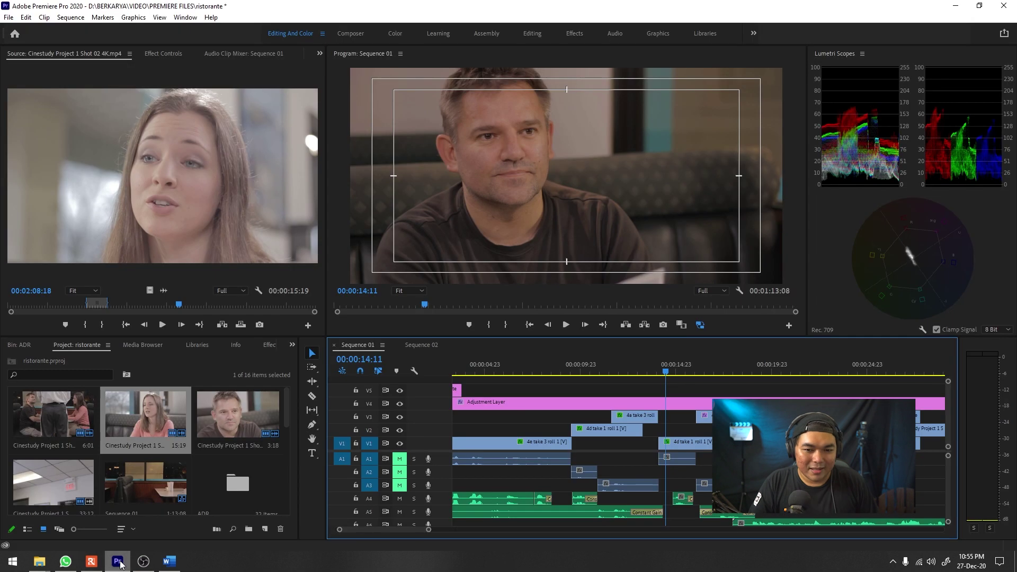
left_click(468, 373)
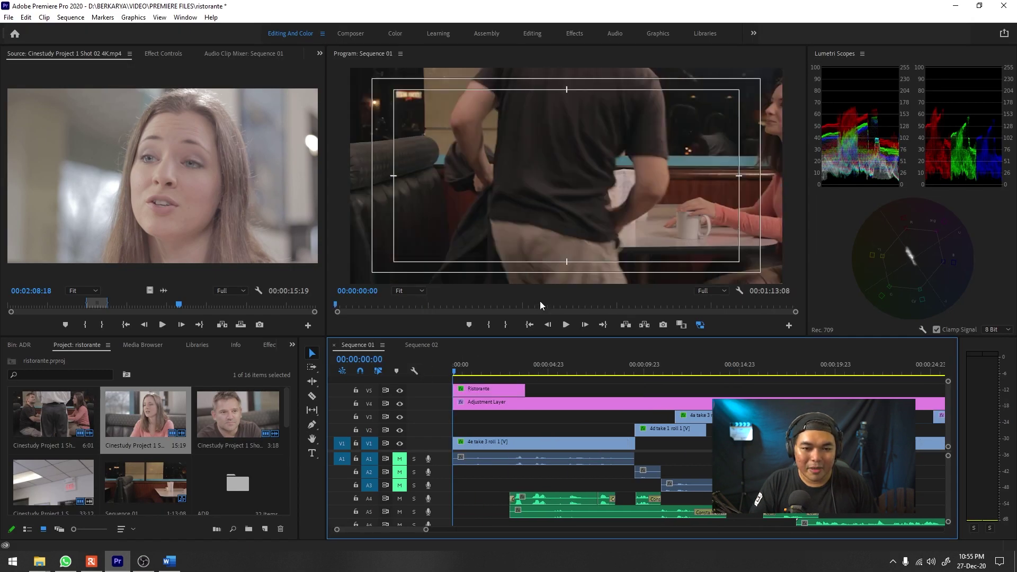
key("shift+3")
key("minus")
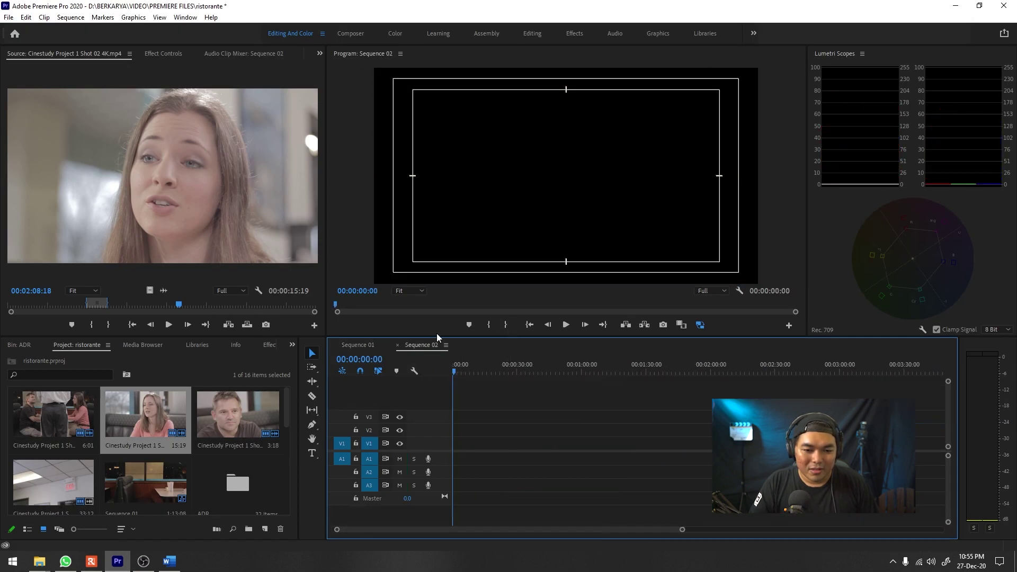
left_click(354, 345)
left_click(453, 370)
left_click_drag(452, 370, 490, 369)
left_click_drag(503, 373, 563, 369)
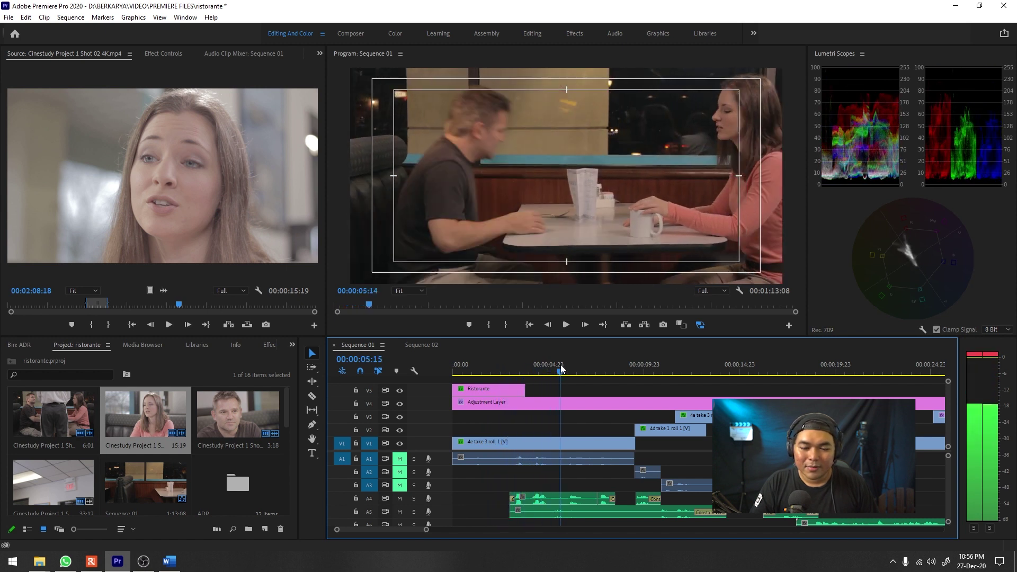
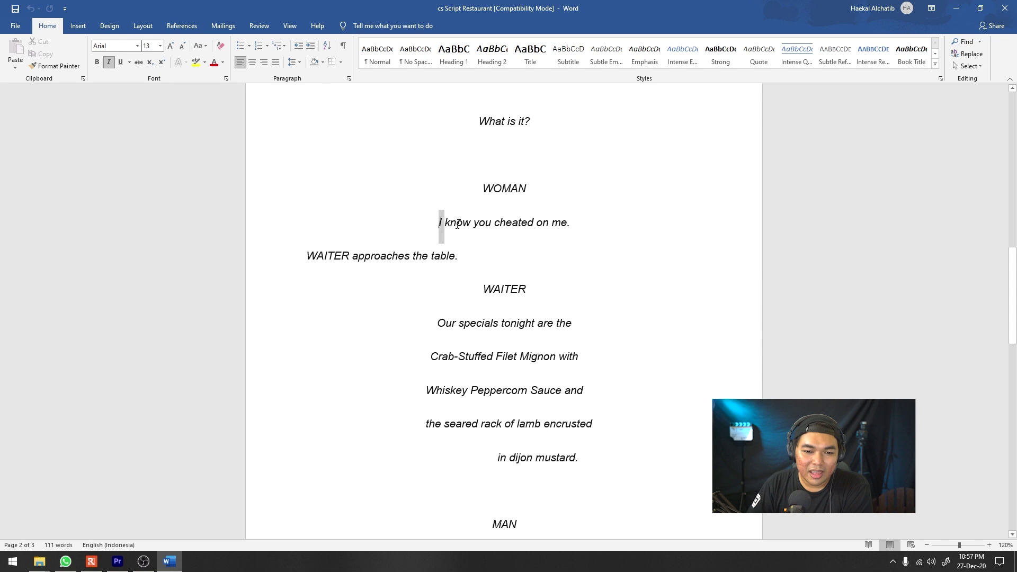
Examine the "WAITER approaches the table." direction and the waiter's dialogue in the script
left_click_drag(316, 254, 432, 255)
left_click(465, 257)
scroll(470, 257, "down", 1)
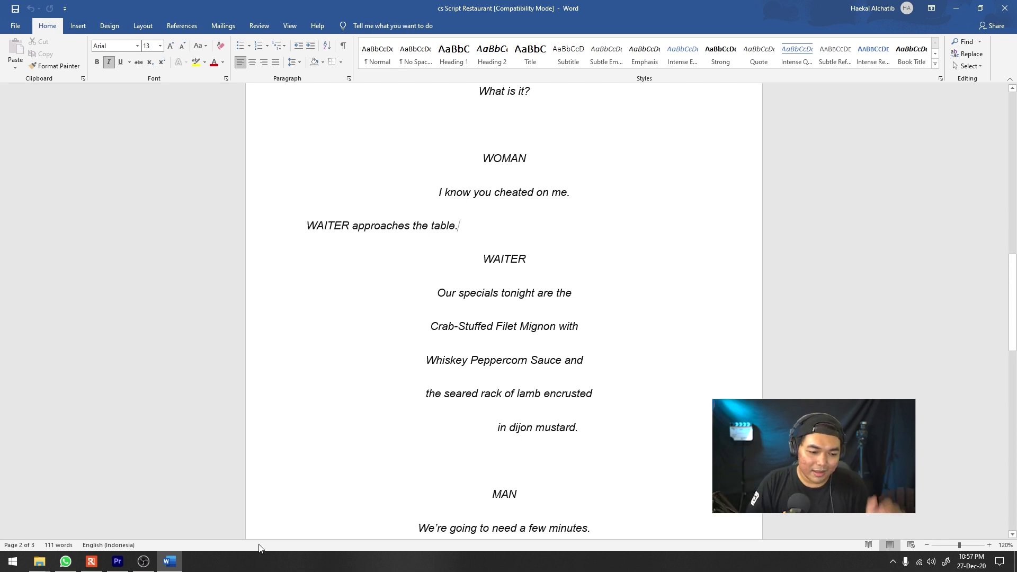
Switch to Premiere Pro and review the cut from the woman's close-up to the man's close-up around 00:00:14:07
left_click(117, 561)
left_click(689, 375)
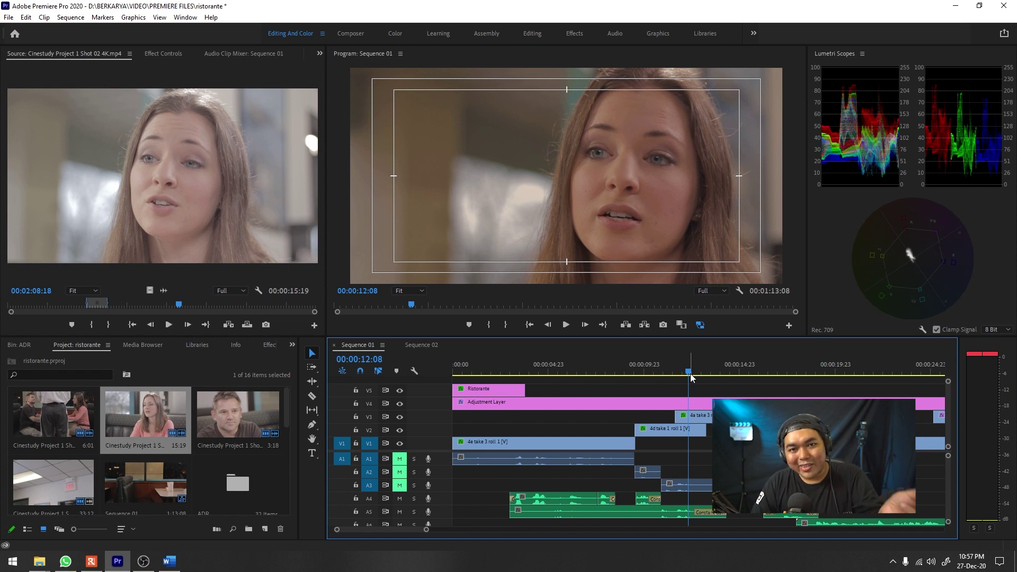
mouse_move(690, 377)
left_mouse_down()
mouse_move(739, 371)
mouse_move(671, 372)
left_mouse_up()
scroll(671, 368, "down", 5)
scroll(540, 379, "up", 2)
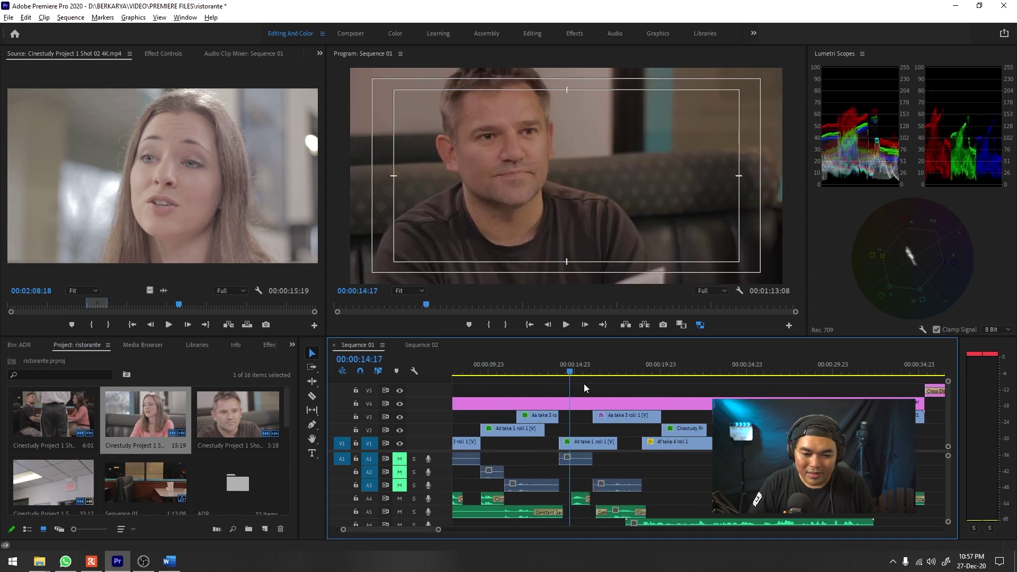
left_click_drag(557, 367, 543, 371)
key("space")
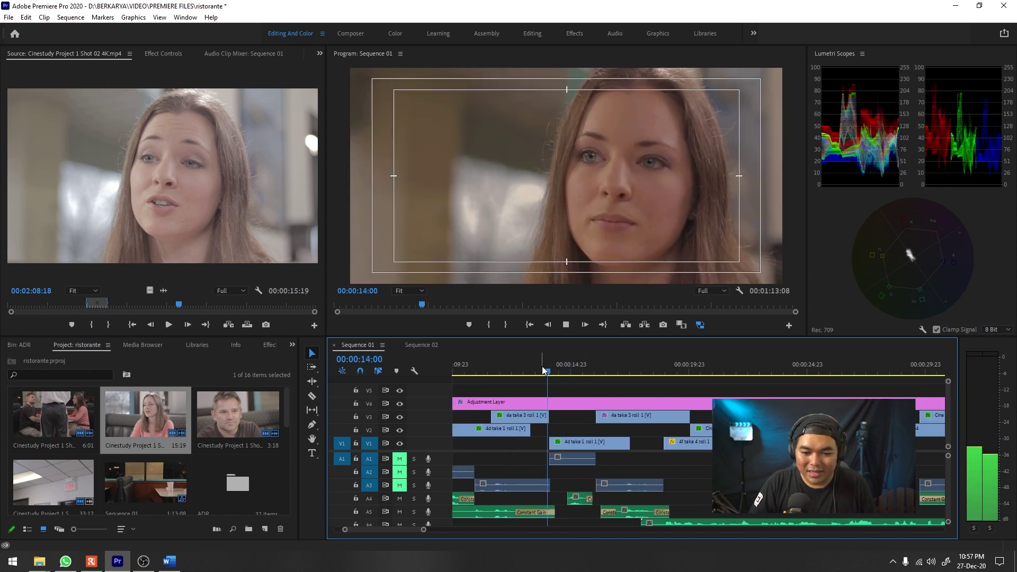
key("space")
key("alt")
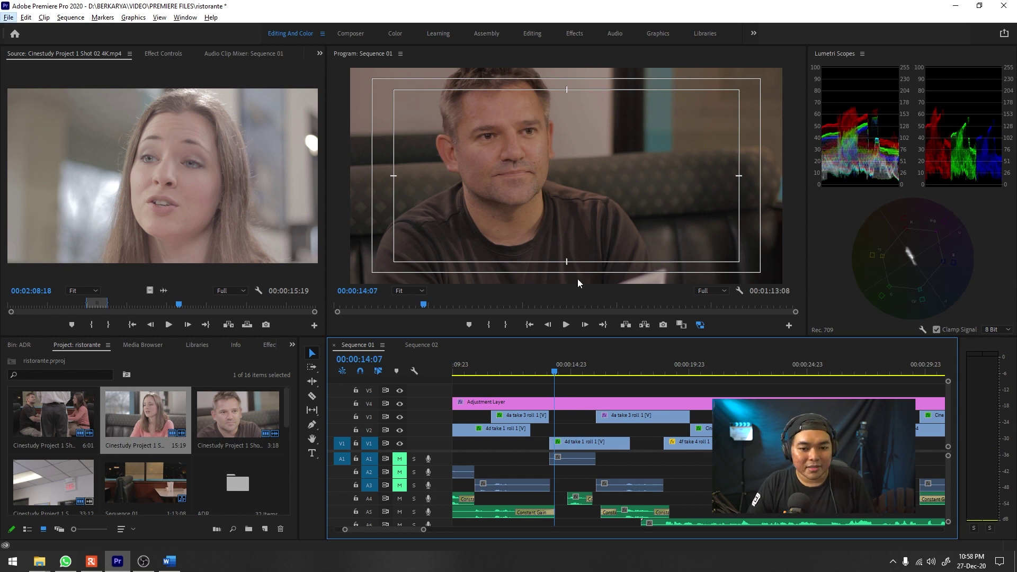
key("space")
key("Escape")
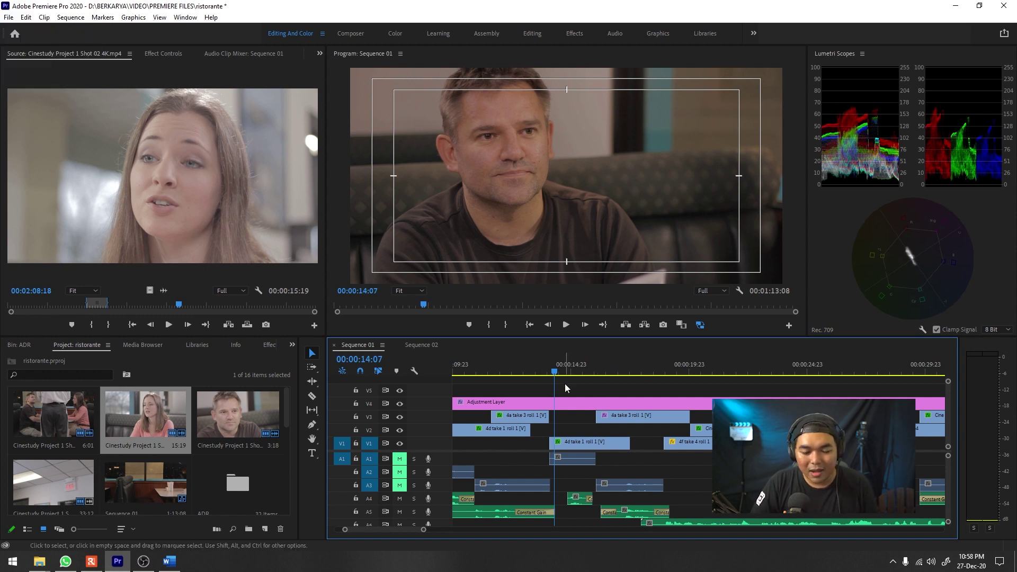
Play Sequence 01 from 00:00:14:07 through the waiter's close-up to the wide table shot at 00:00:23:23
key("space")
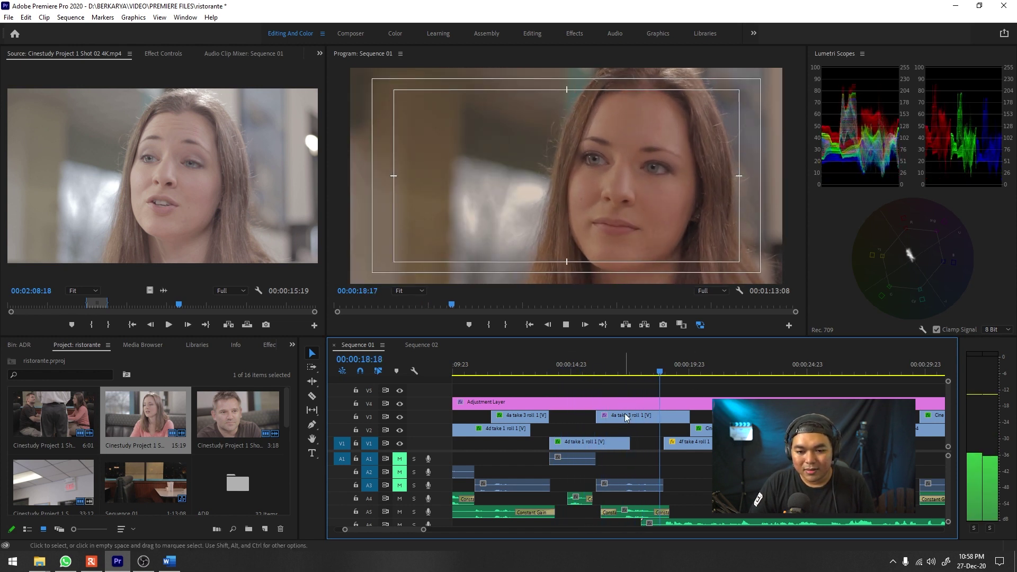
key("space")
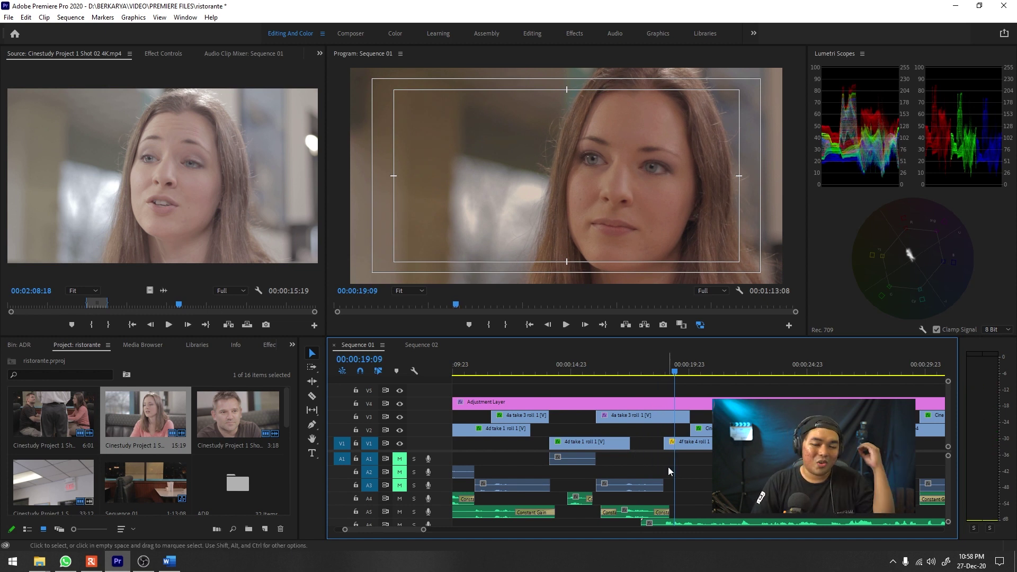
left_click(671, 373)
key("space")
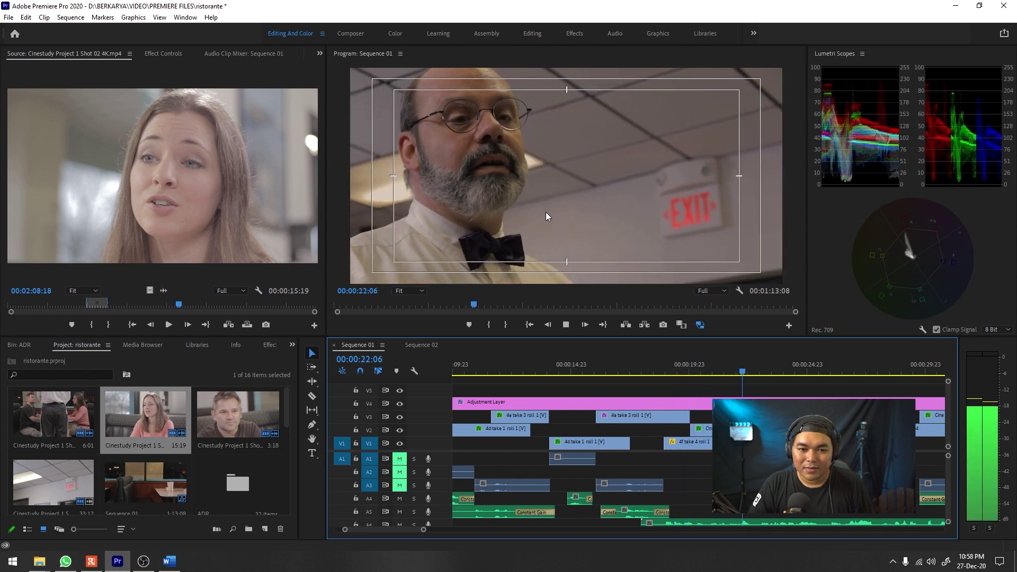
key("space")
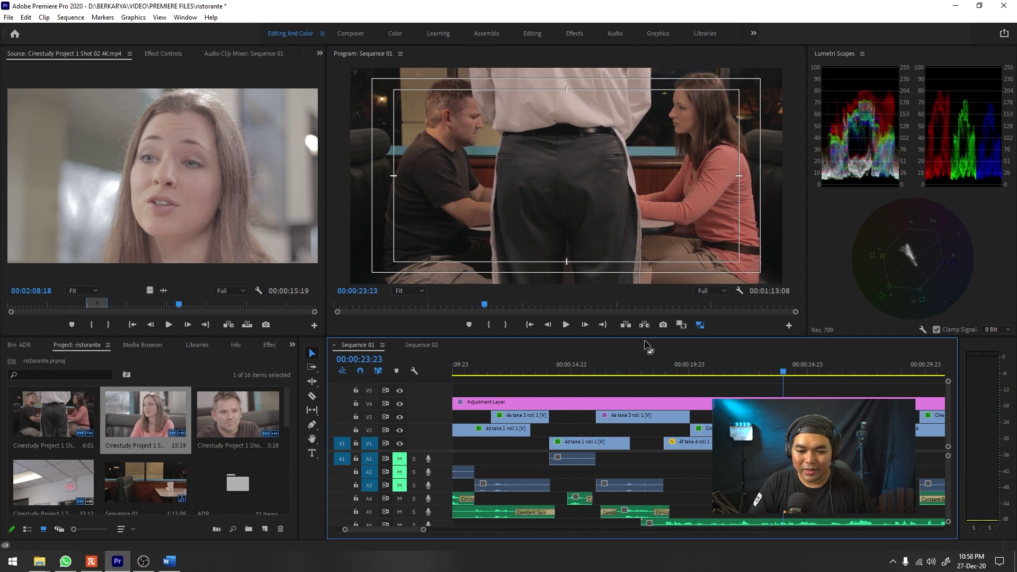
Scrub through the waiter's close-up and the wide table shot between 00:00:20:02 and 00:00:23:06
left_click_drag(666, 371, 759, 374)
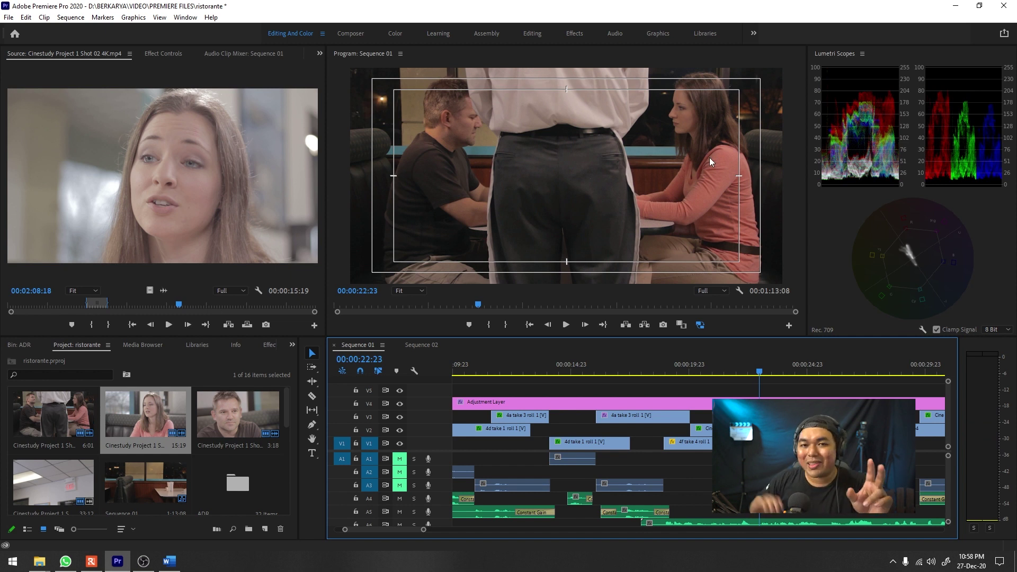
key("equal")
mouse_move(625, 374)
left_mouse_down()
mouse_move(613, 374)
mouse_move(646, 372)
left_mouse_up()
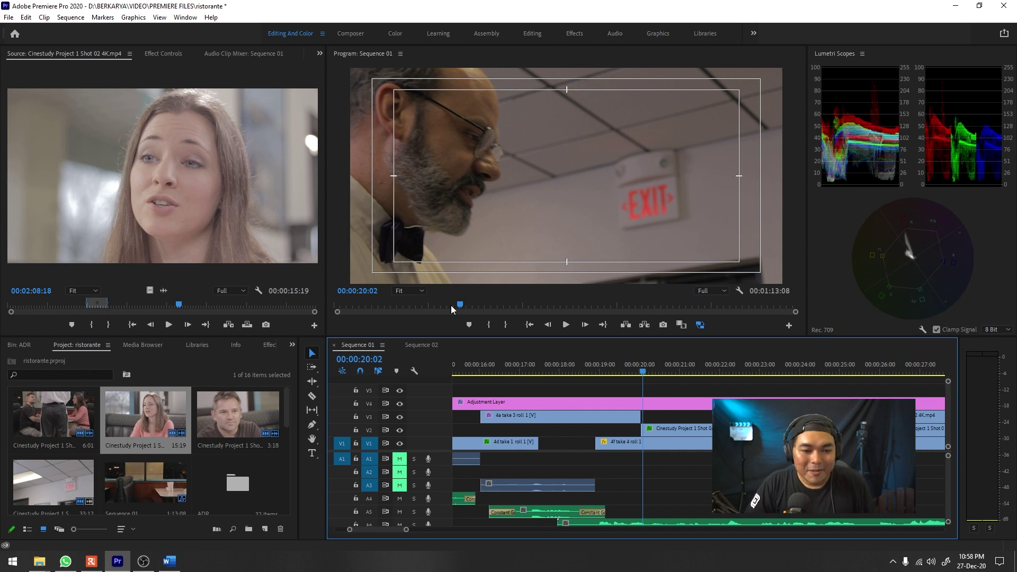
left_click_drag(642, 371, 705, 372)
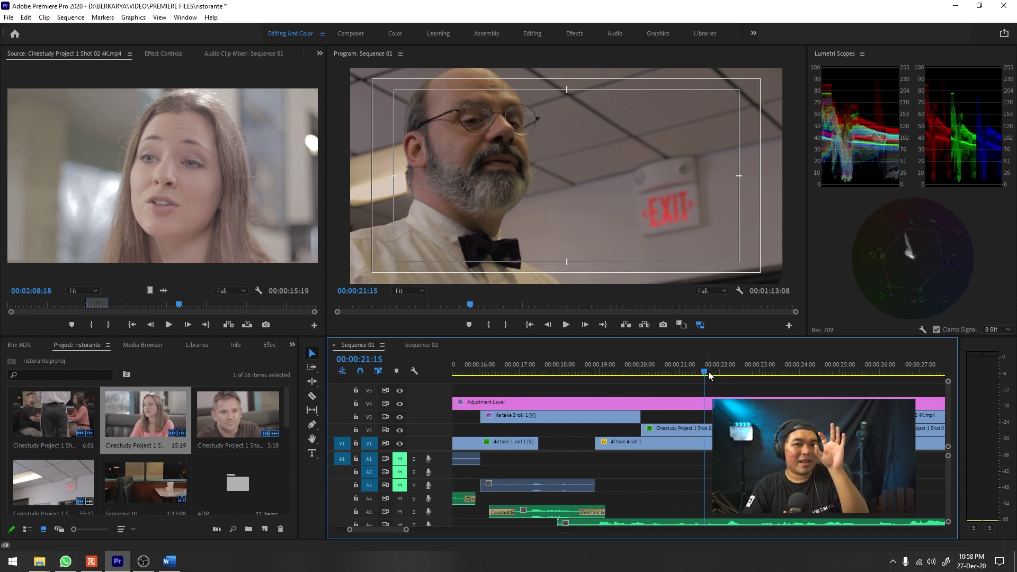
mouse_move(711, 375)
left_mouse_down()
mouse_move(673, 376)
mouse_move(713, 380)
left_mouse_up()
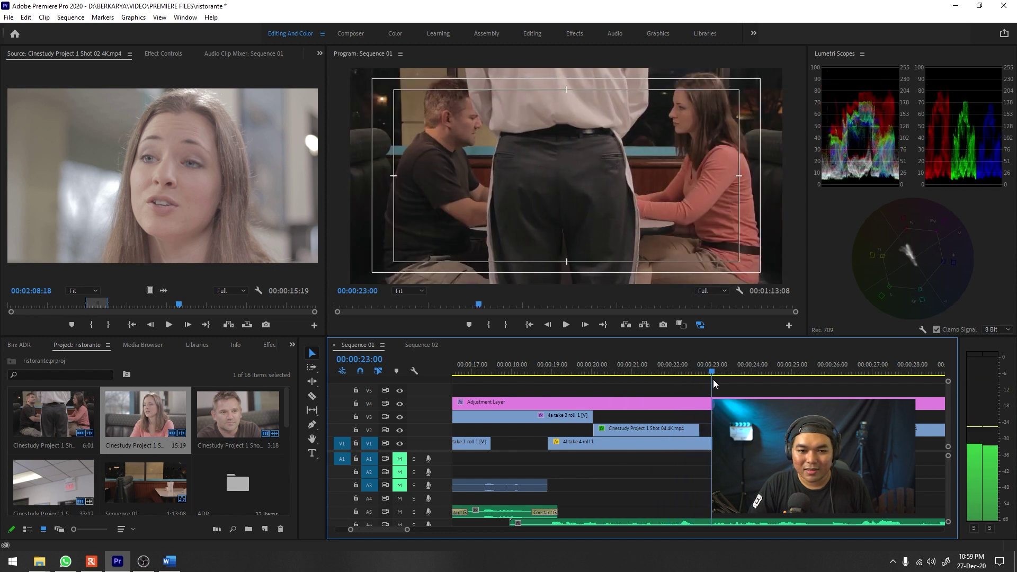
scroll(614, 371, "down", 3)
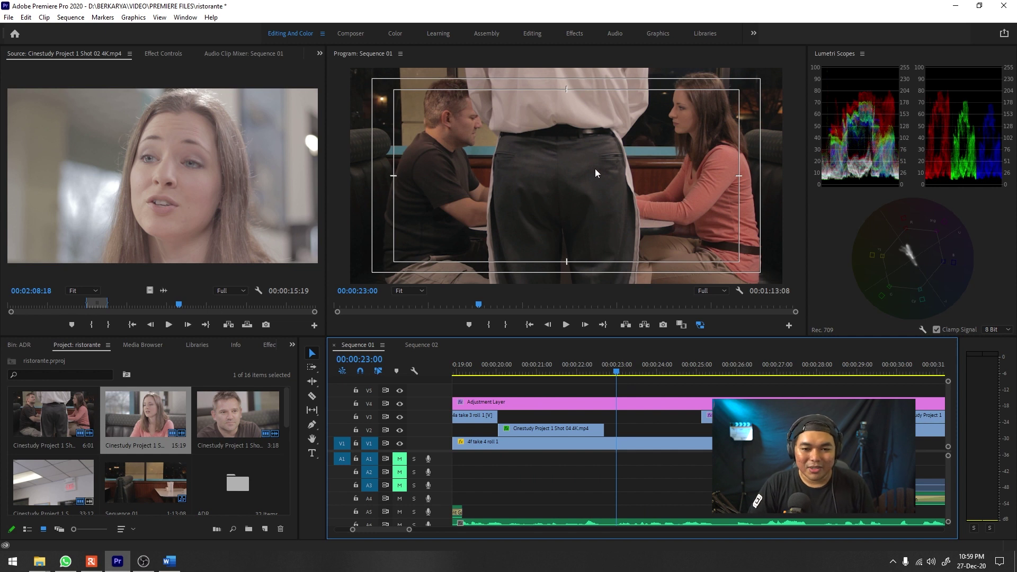
left_click(626, 376)
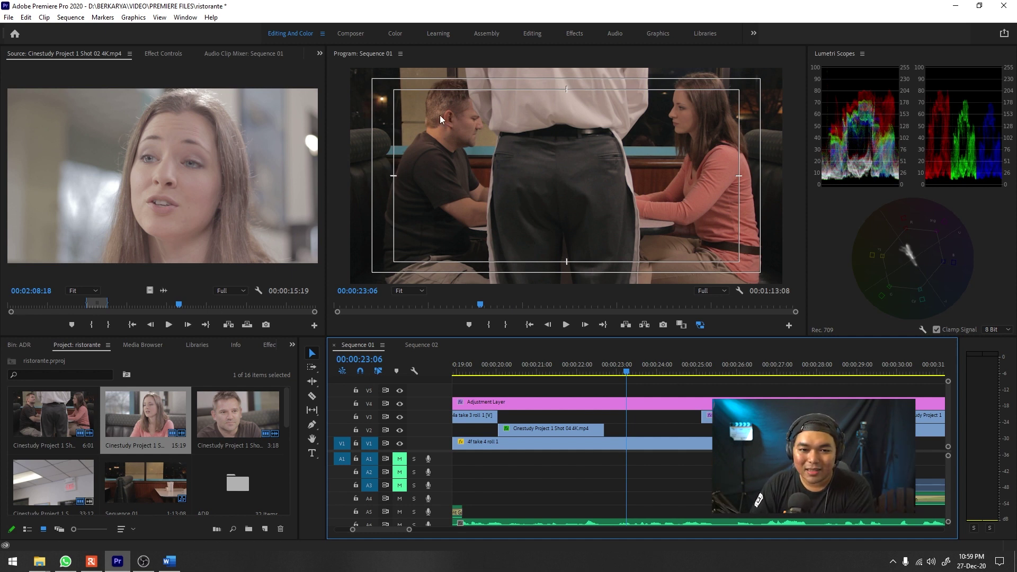
Review the woman's reaction close-up in Sequence 01 between 00:00:25:03 and 00:00:27:00
left_click_drag(639, 372, 710, 371)
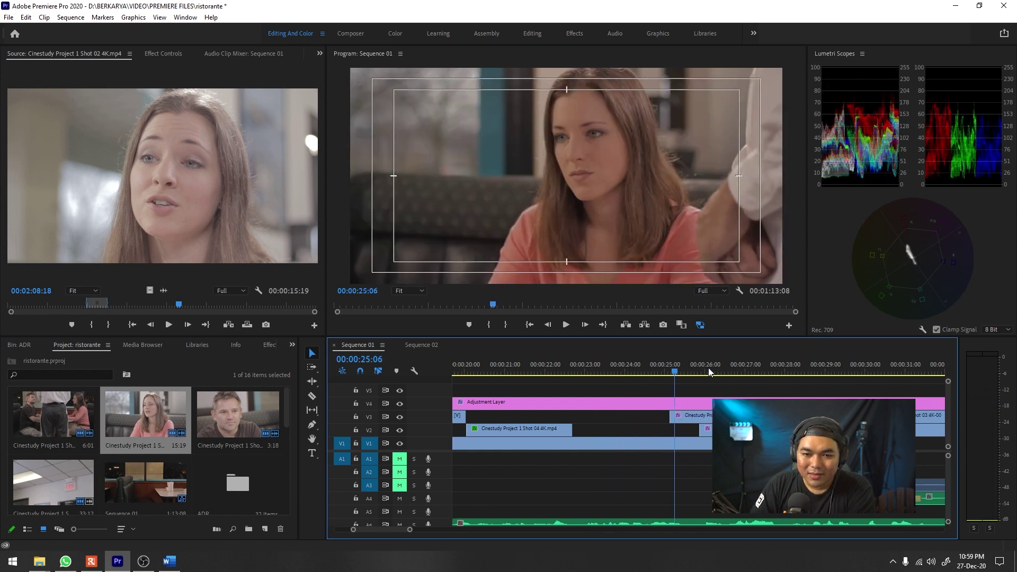
scroll(708, 367, "down", 2)
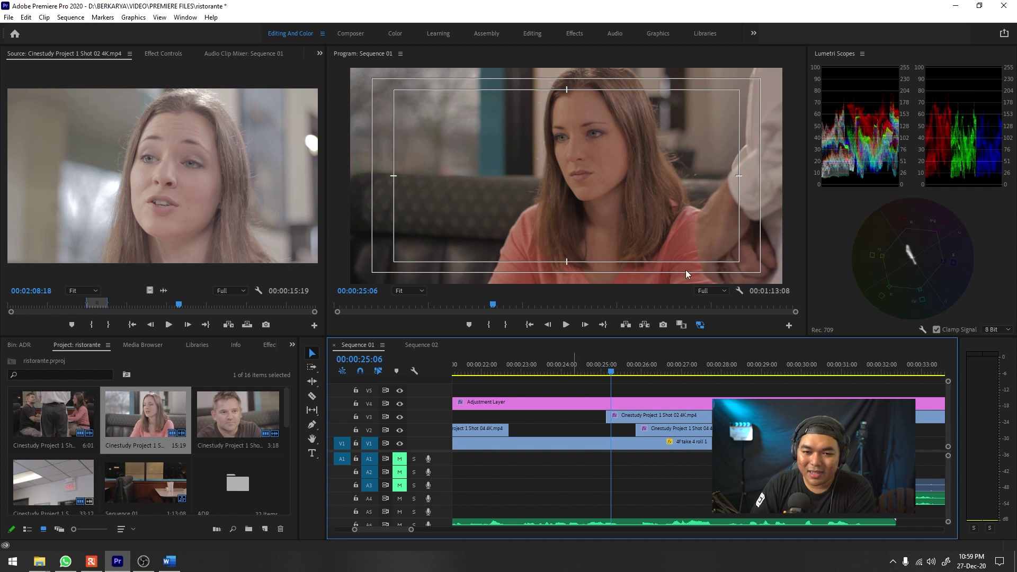
left_click_drag(612, 370, 631, 371)
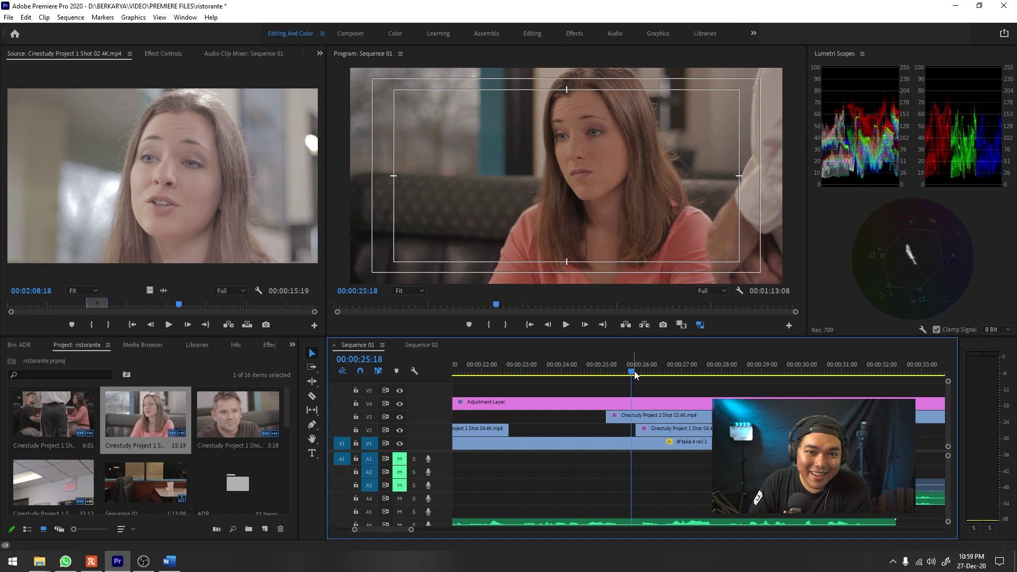
left_click_drag(634, 371, 602, 368)
key("space")
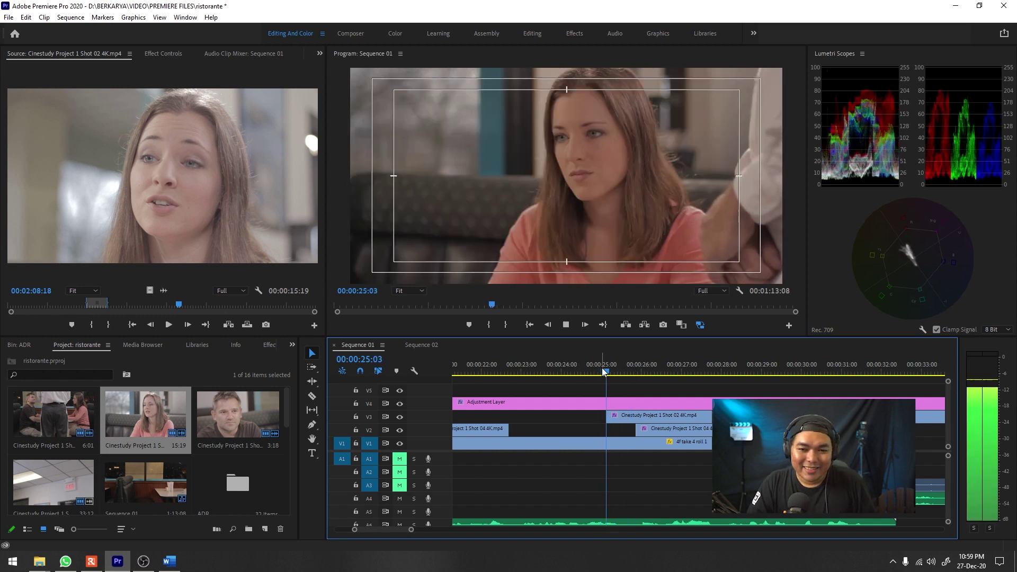
key("space")
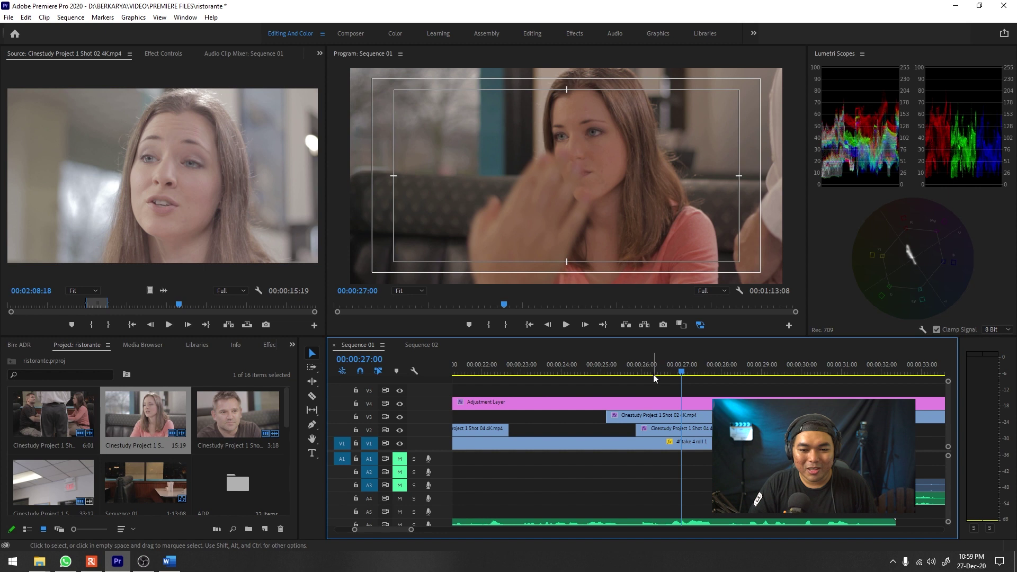
left_click(633, 374)
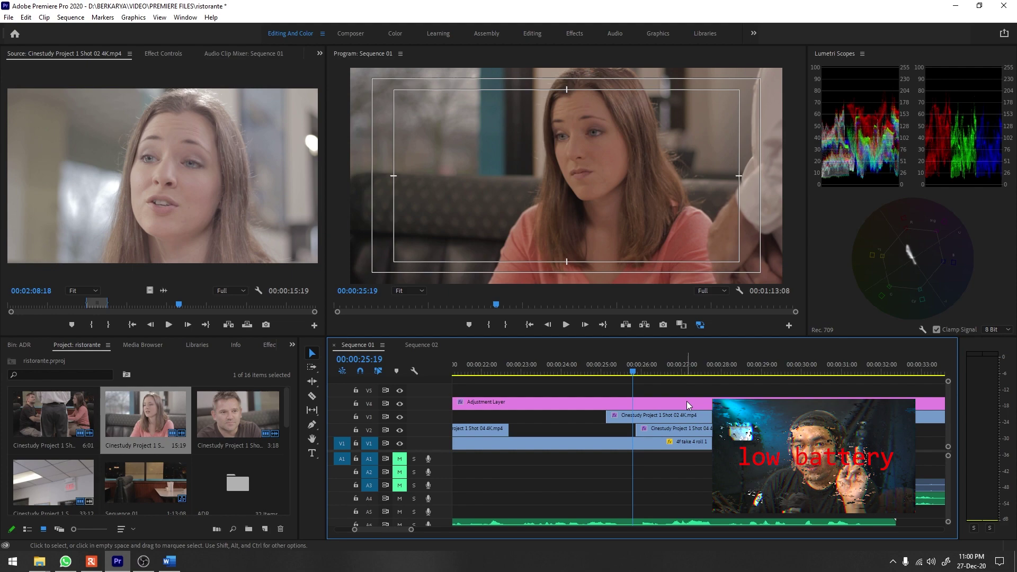
Switch to the Word script and examine the man's "We're going to need a few minutes." line and the "Waiter leaves the table." direction
key("alt+Tab")
scroll(565, 224, "down", 1)
left_click_drag(410, 325, 578, 326)
left_click_drag(452, 355, 604, 361)
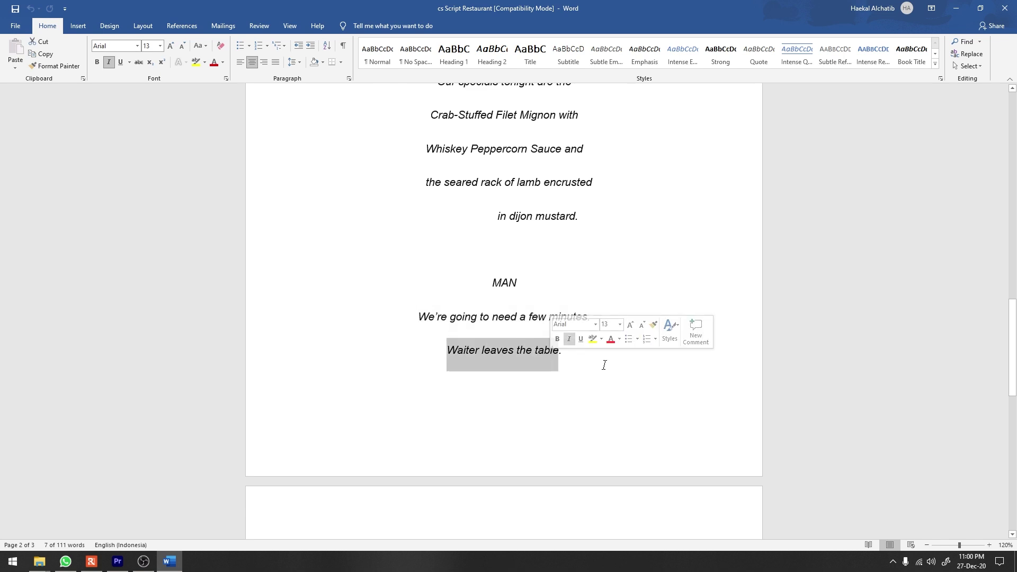
left_click(615, 380)
scroll(613, 380, "down", 5)
scroll(613, 381, "up", 1)
scroll(613, 380, "up", 1)
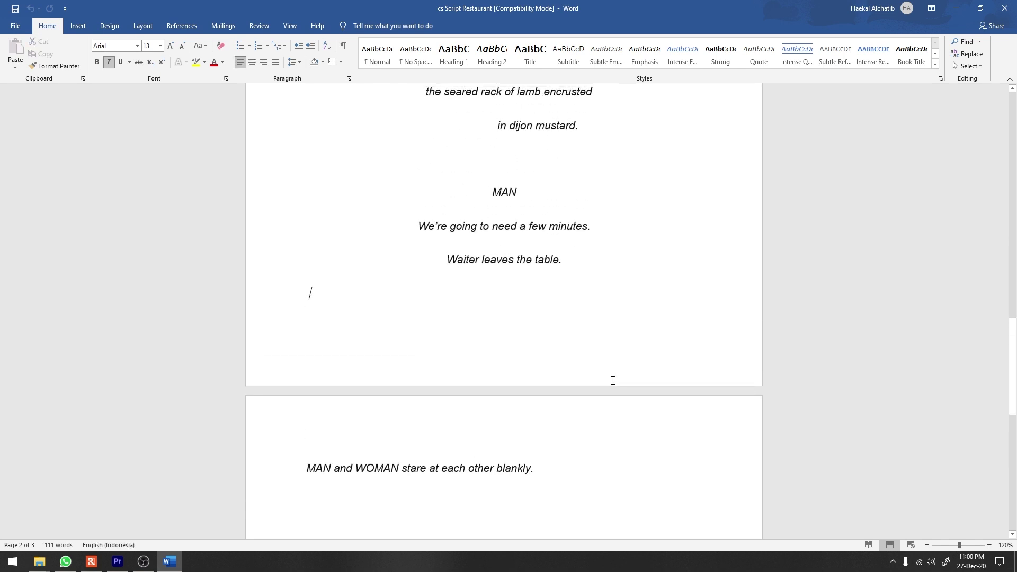
Return to Premiere Pro and play Sequence 01 from the woman's close-up at 00:00:26:17 through the waiter's close-up to 00:00:29:11
left_click(957, 12)
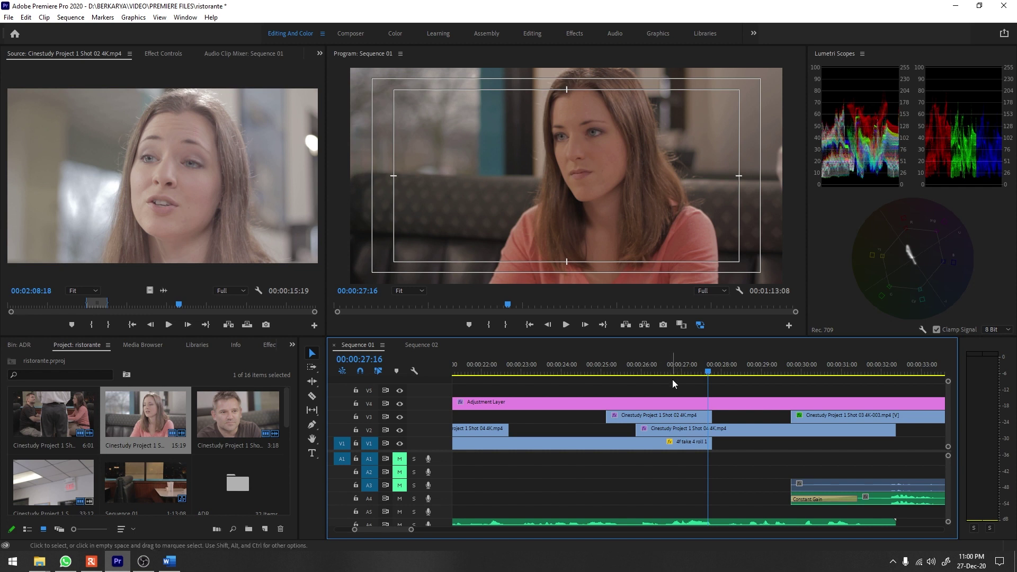
left_click_drag(705, 374, 670, 374)
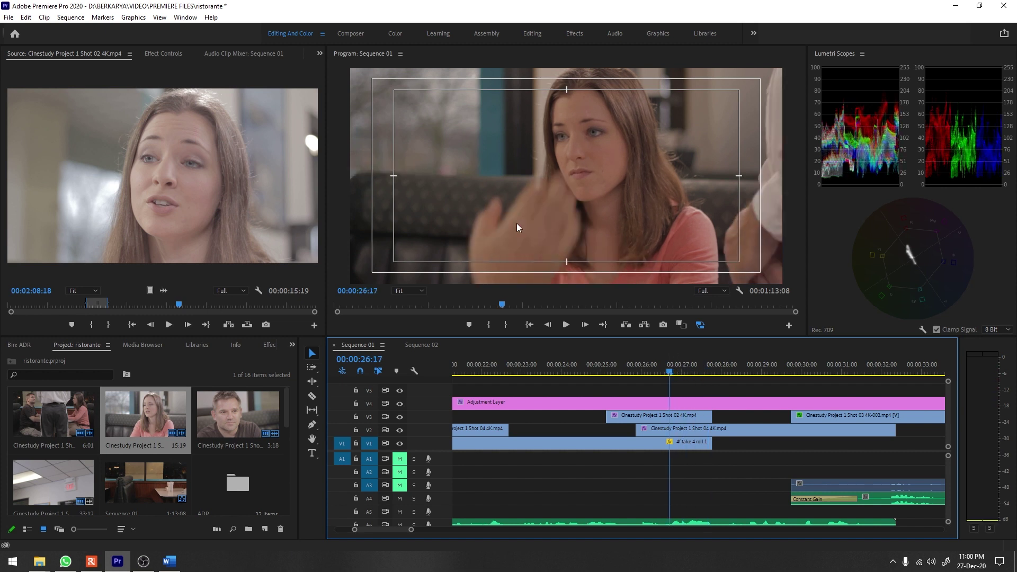
key("space")
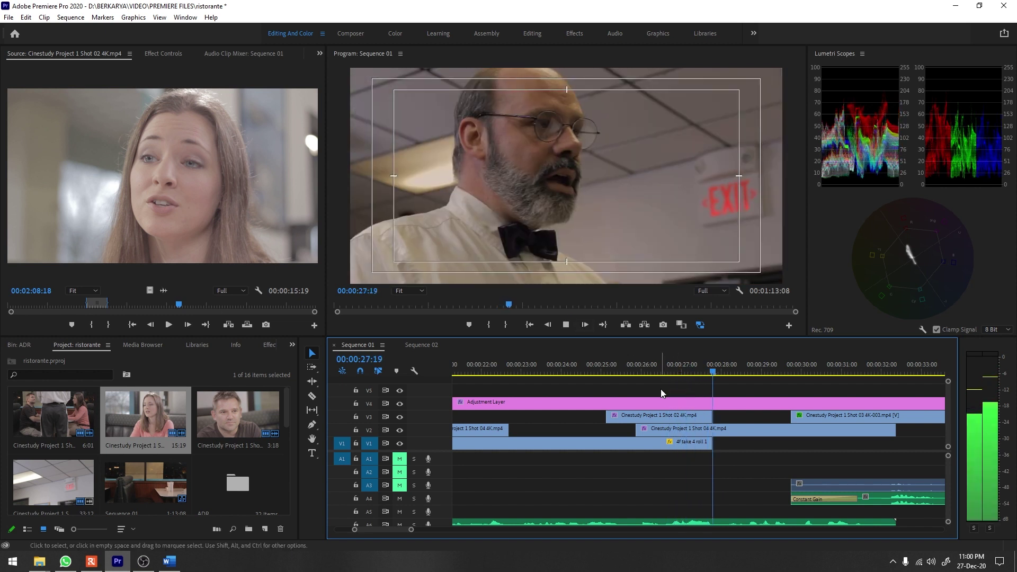
key("space")
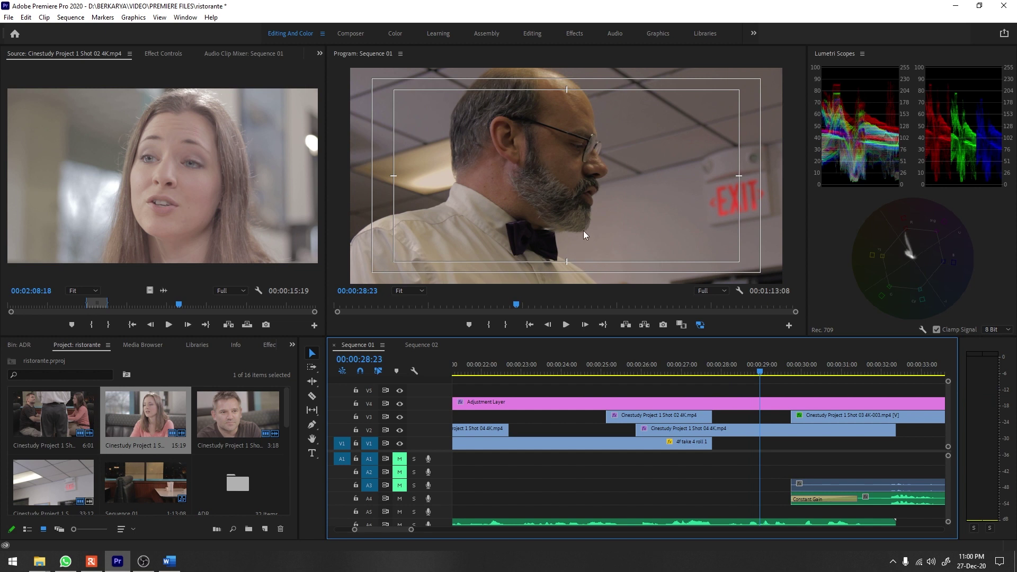
key("space")
key("space")
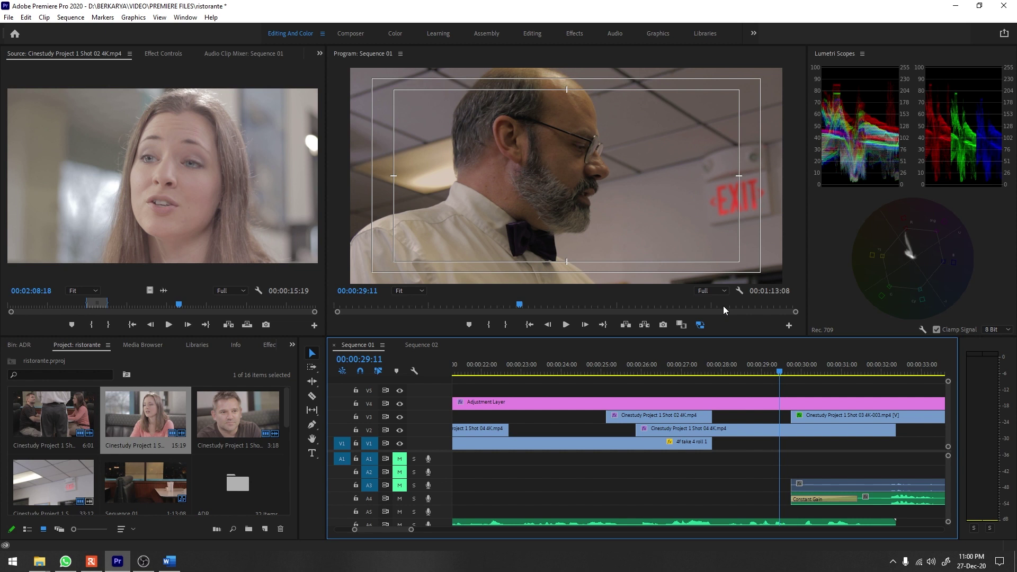
Review the man's close-up from its first frames around 00:00:29:20 to its end at 00:00:35:07
key("space")
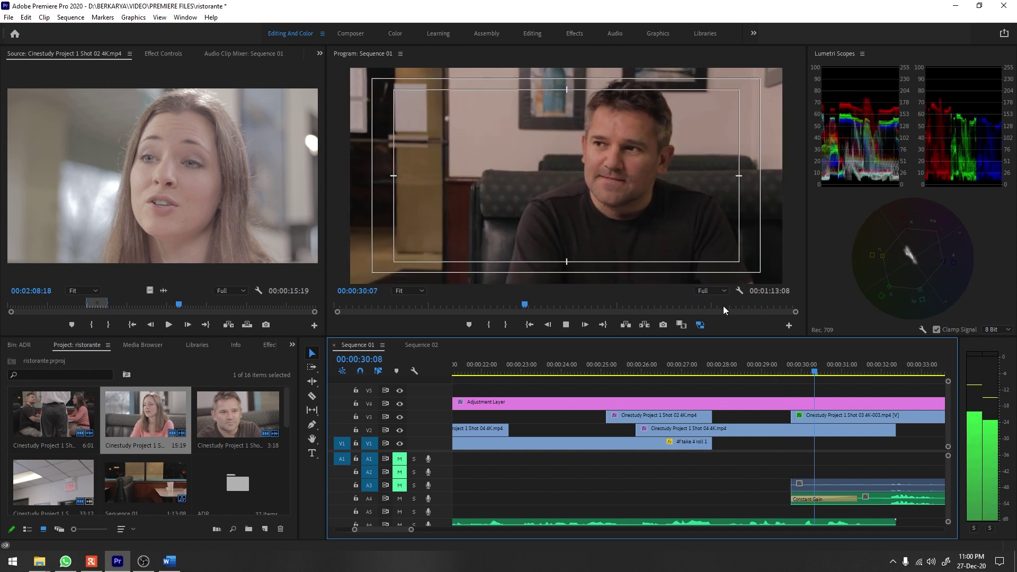
key("space")
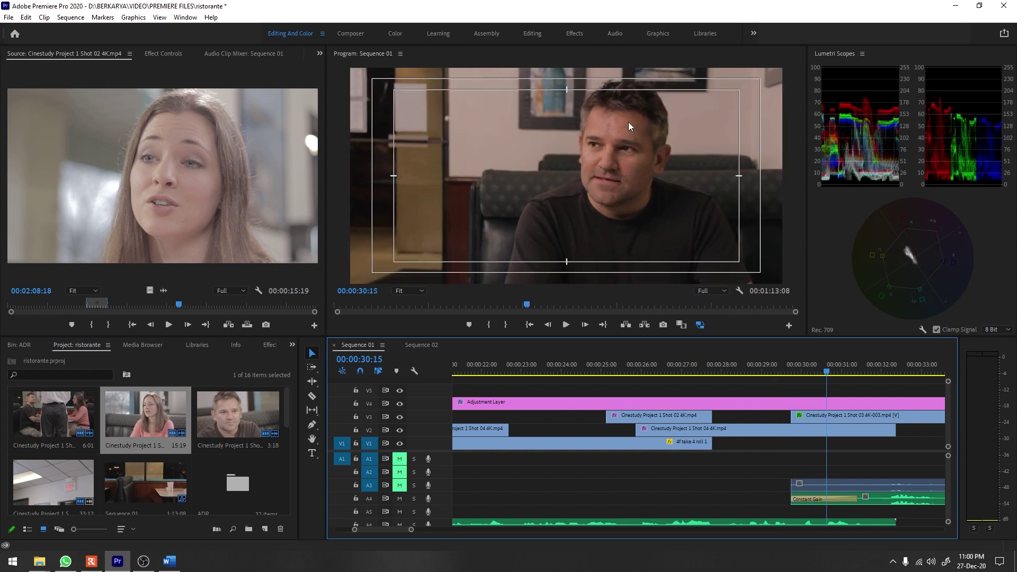
left_click_drag(815, 376, 796, 375)
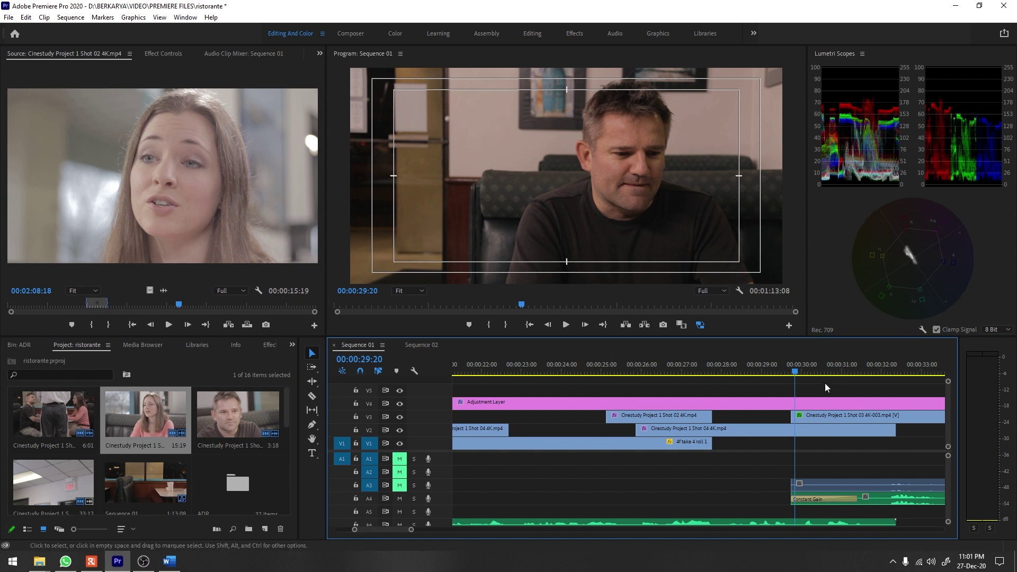
left_click(797, 374)
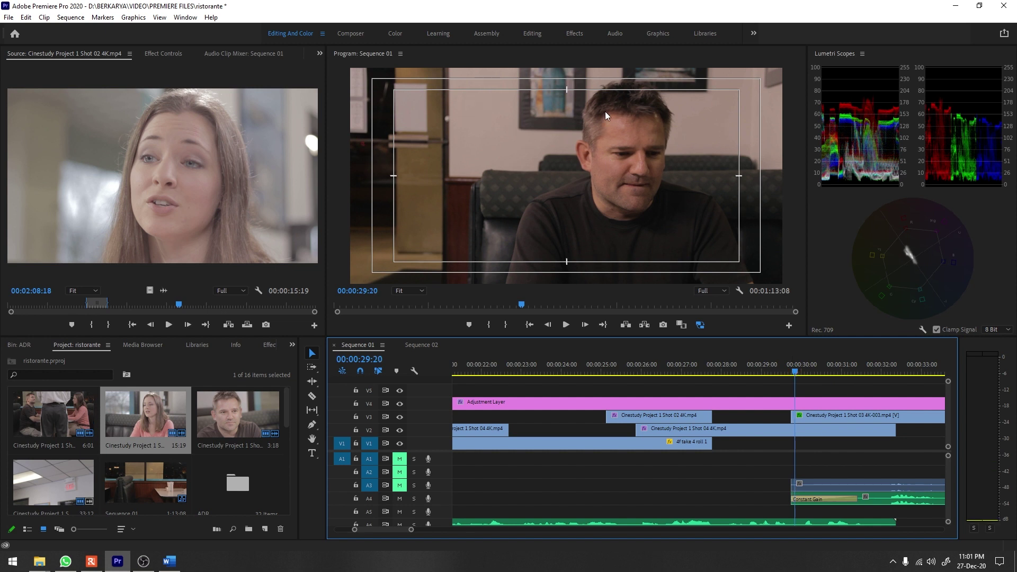
left_click_drag(795, 374, 817, 375)
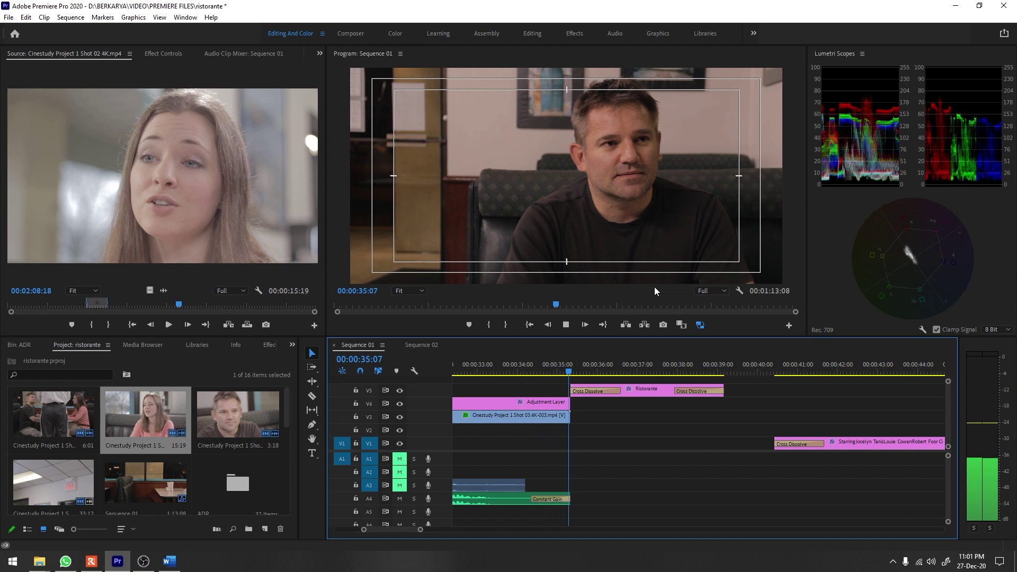
key("space")
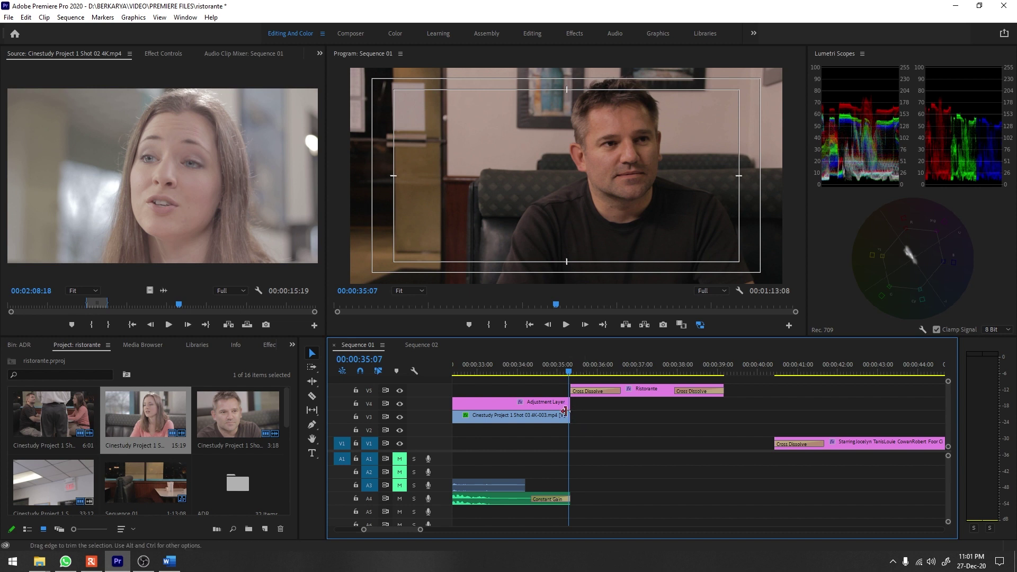
left_click(569, 374)
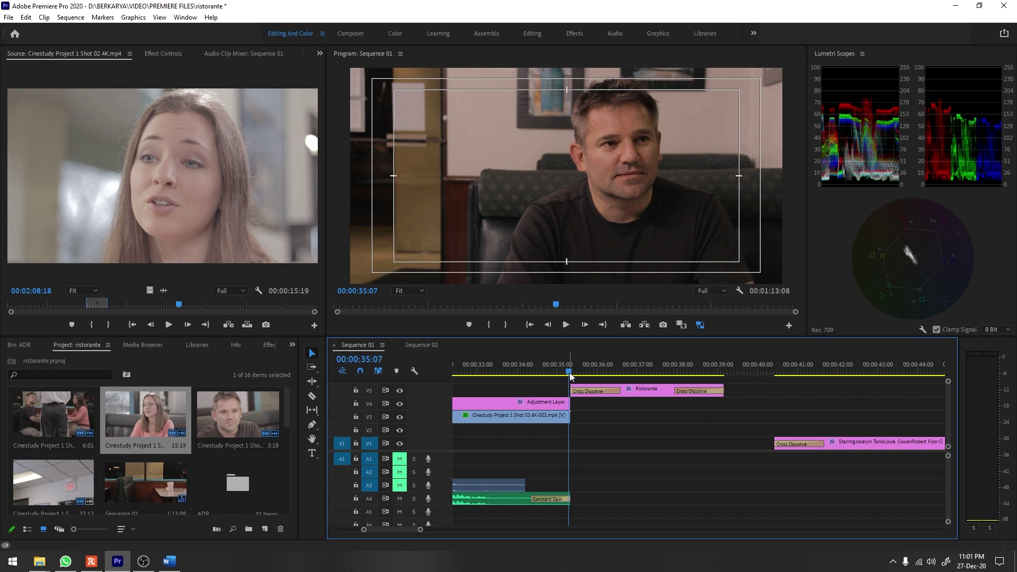
Examine the "Ristorante" title at 00:00:36:19 and 00:00:38:05 and its place before the end credits in the timeline
left_click_drag(570, 376, 629, 373)
key("minus")
key("alt")
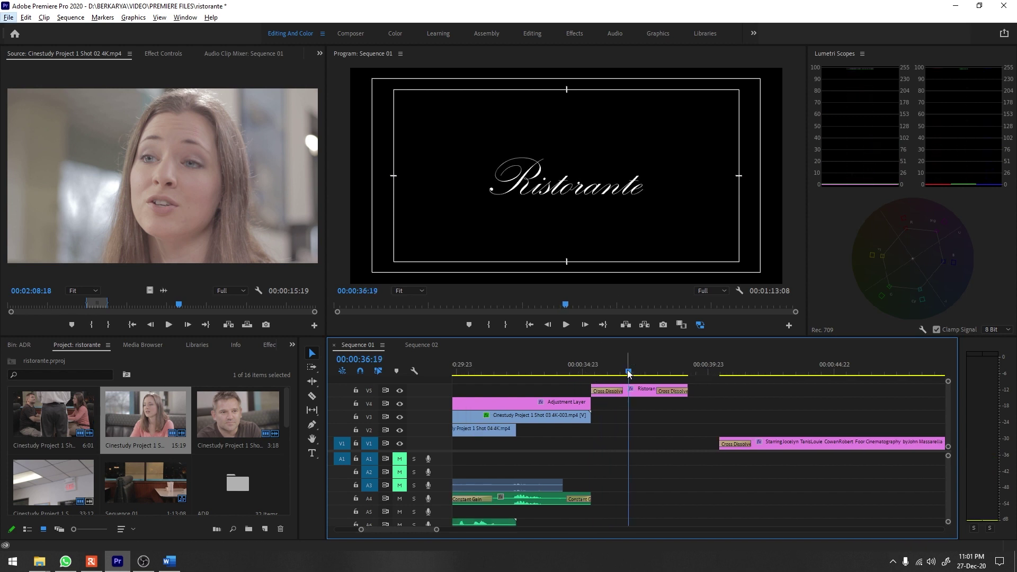
left_click(628, 374)
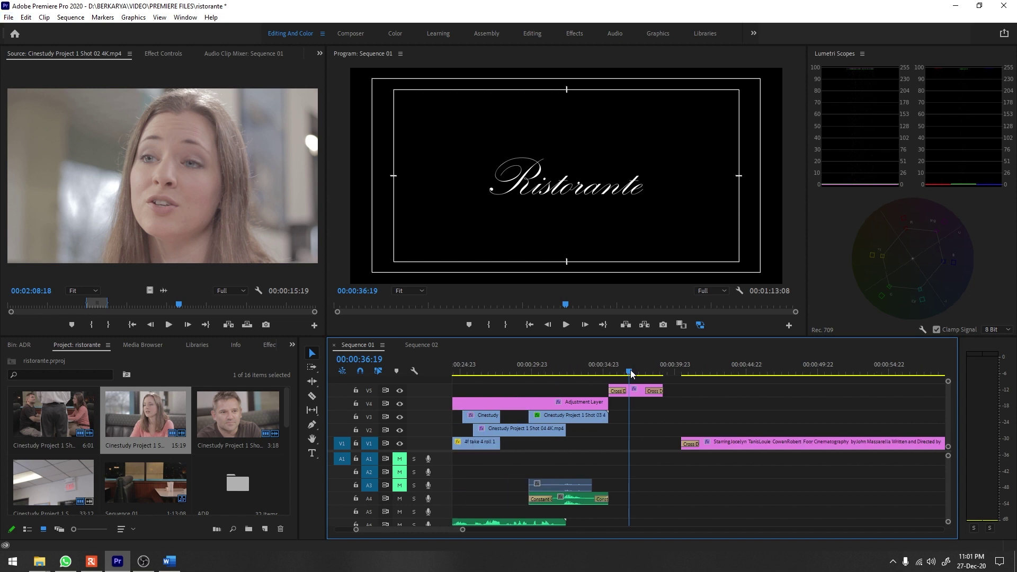
left_click(663, 374)
key("minus")
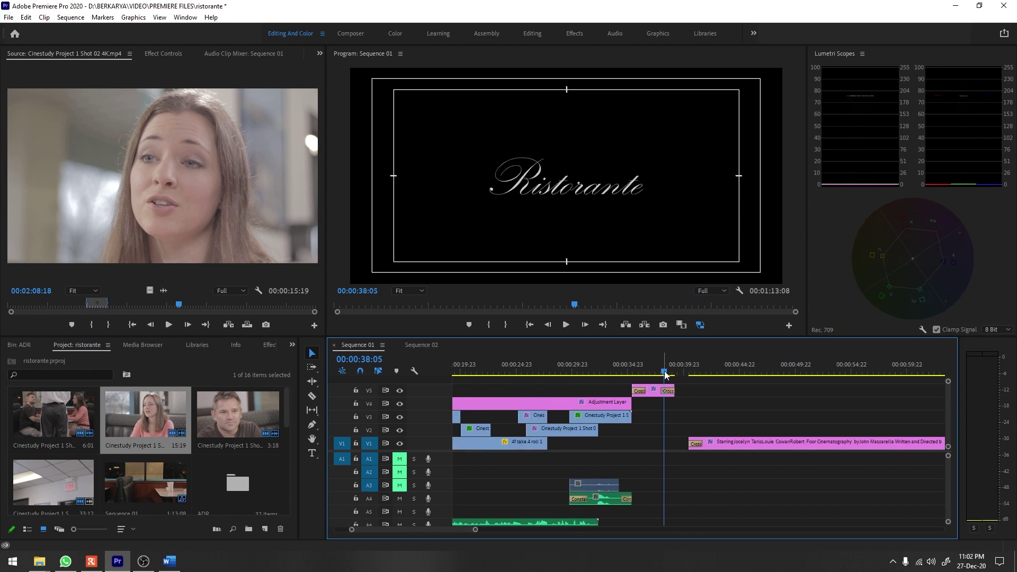
scroll(664, 371, "down", 2)
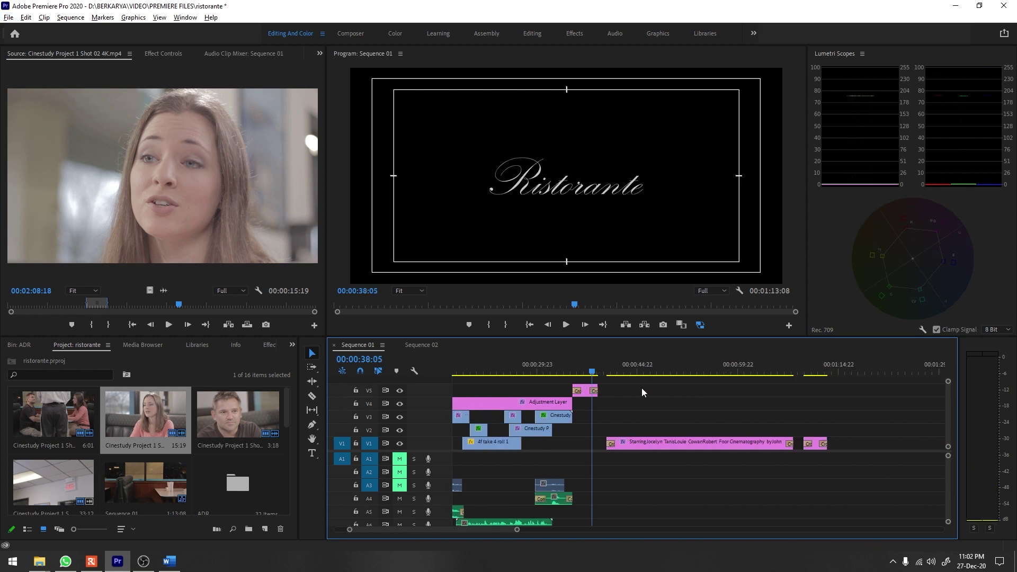
key("equal")
scroll(640, 388, "up", 3)
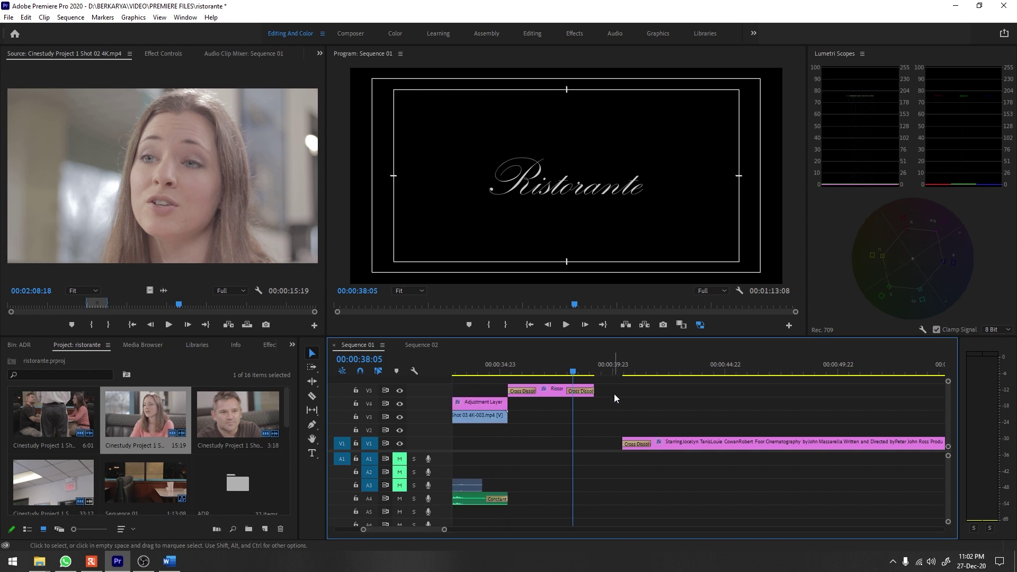
key("minus")
Play from the title into the rolling end credits, enlarge the program preview, and scrub the credits to 00:00:49:17
key("space")
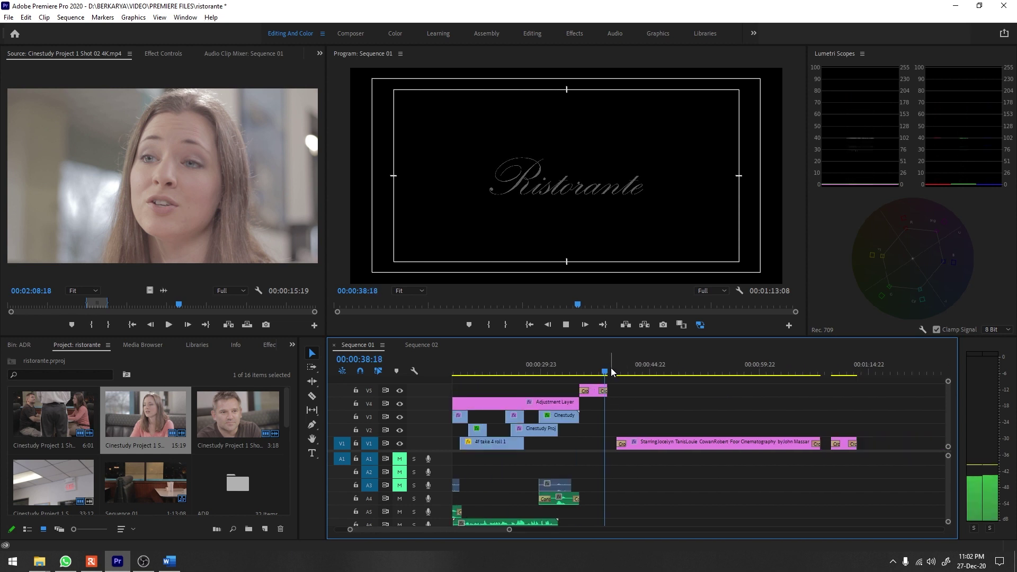
key("equal")
key("minus")
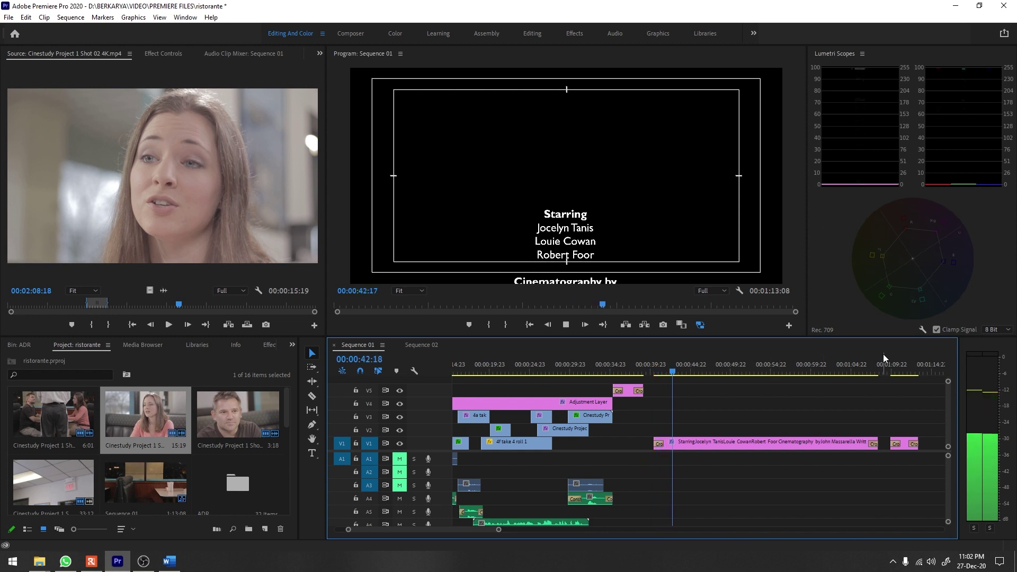
left_click_drag(726, 338, 720, 392)
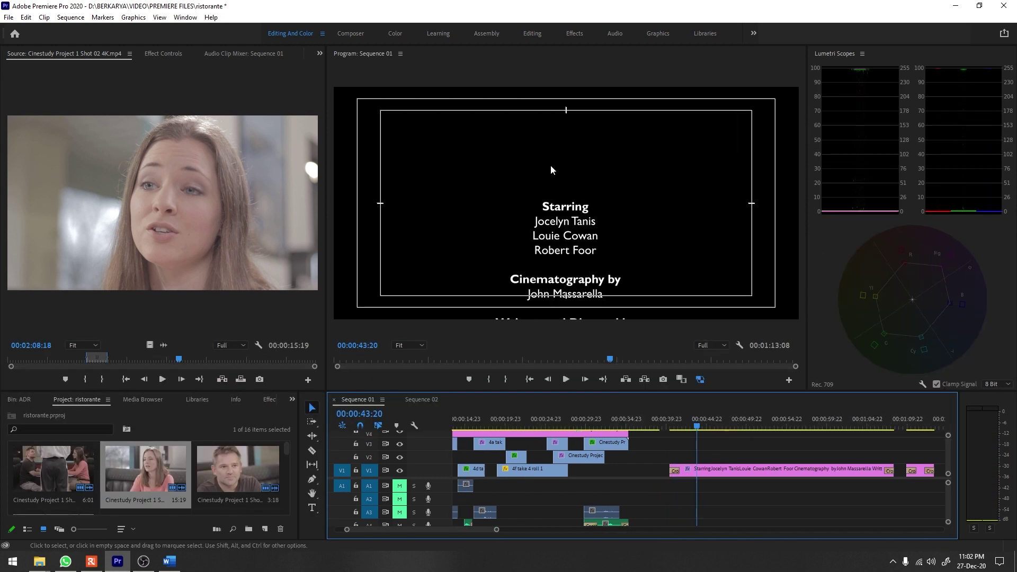
left_click_drag(726, 426, 744, 427)
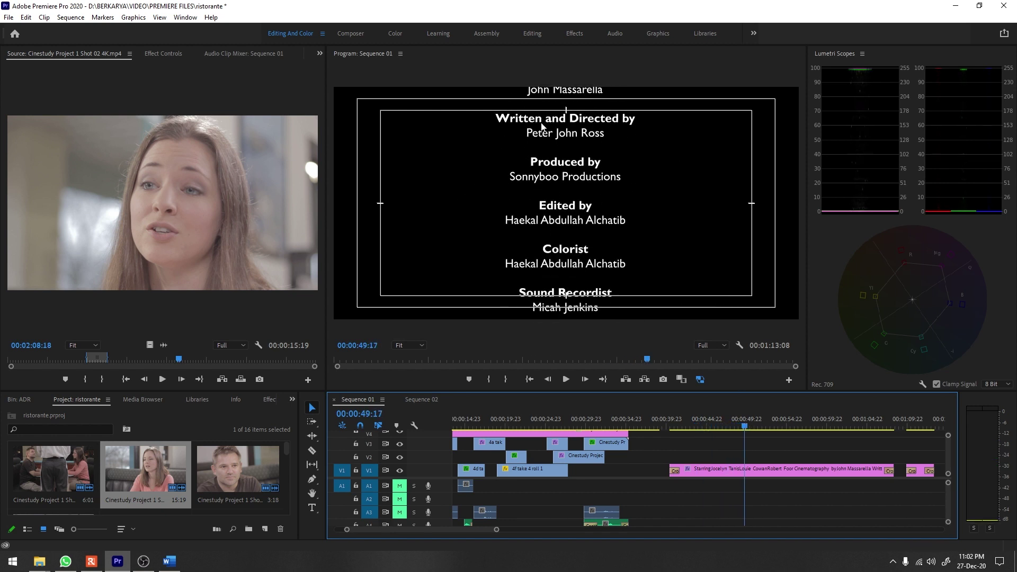
Return Sequence 01 to its start and scrub the source clip of the wide table shot to 00:02:10:08
left_click(383, 364)
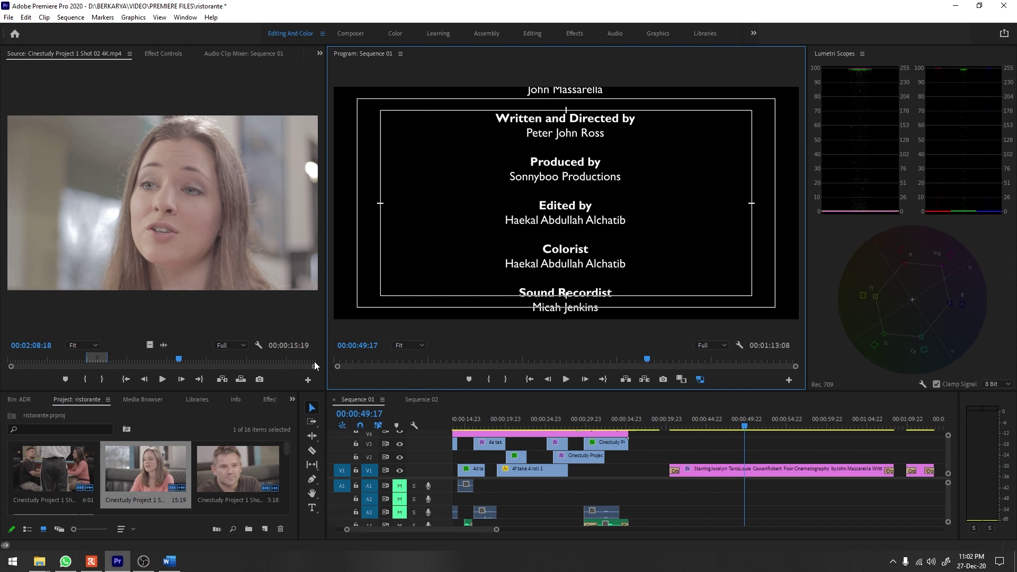
key("Home")
double_click(58, 471)
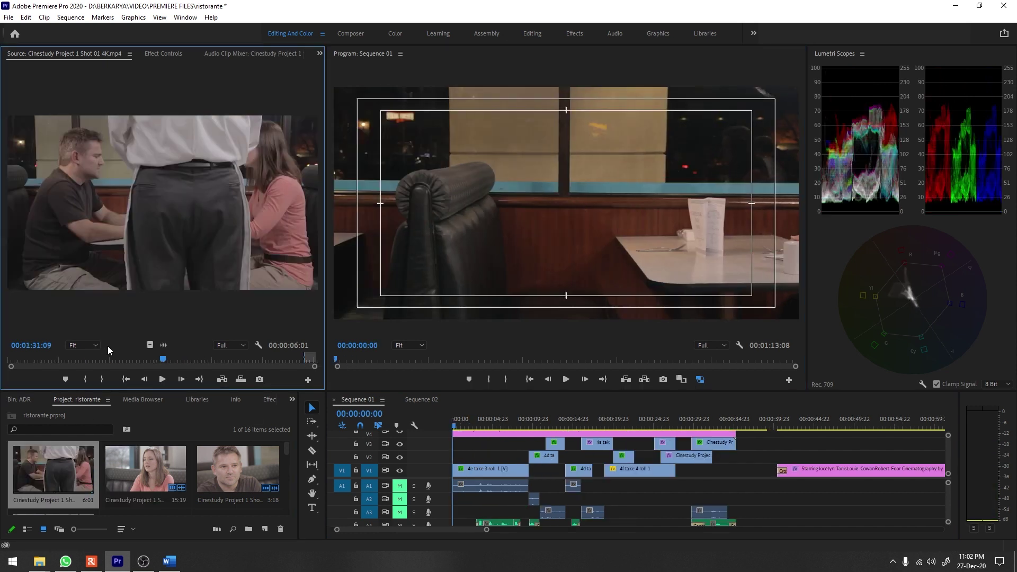
left_click_drag(172, 363, 229, 362)
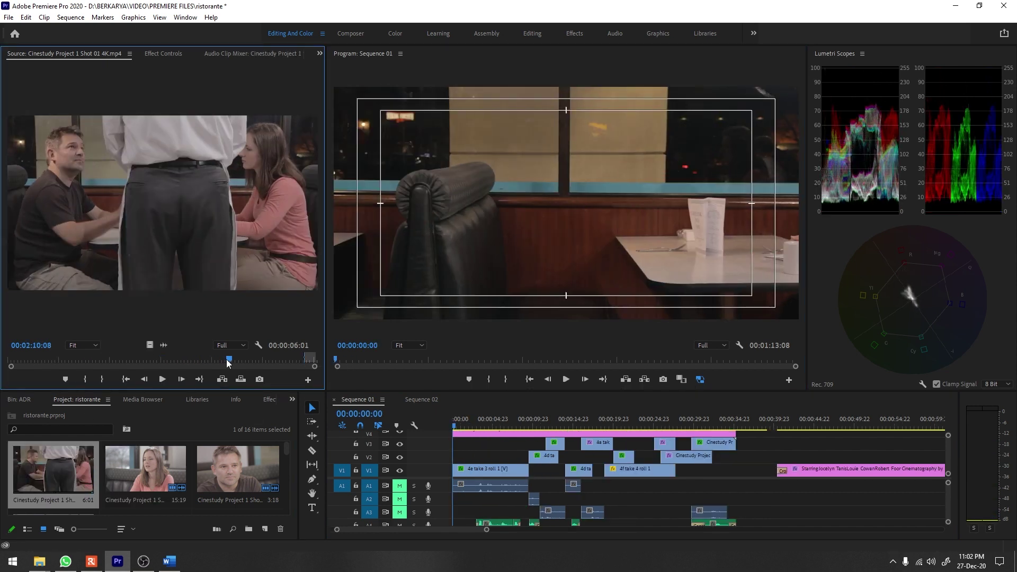